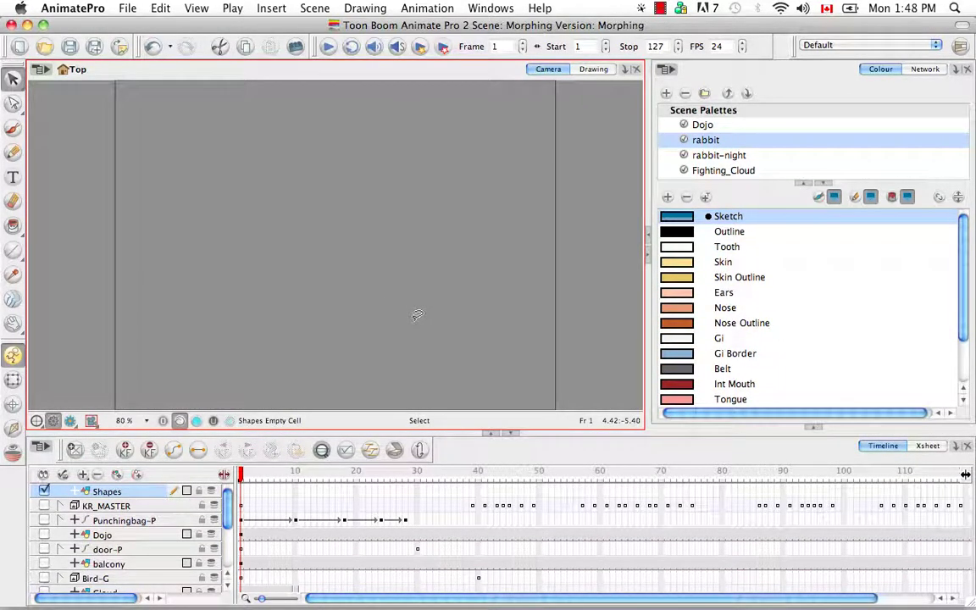
Brush a black-outlined square, then a black circle outline near the top right at frame 20
click(728, 231)
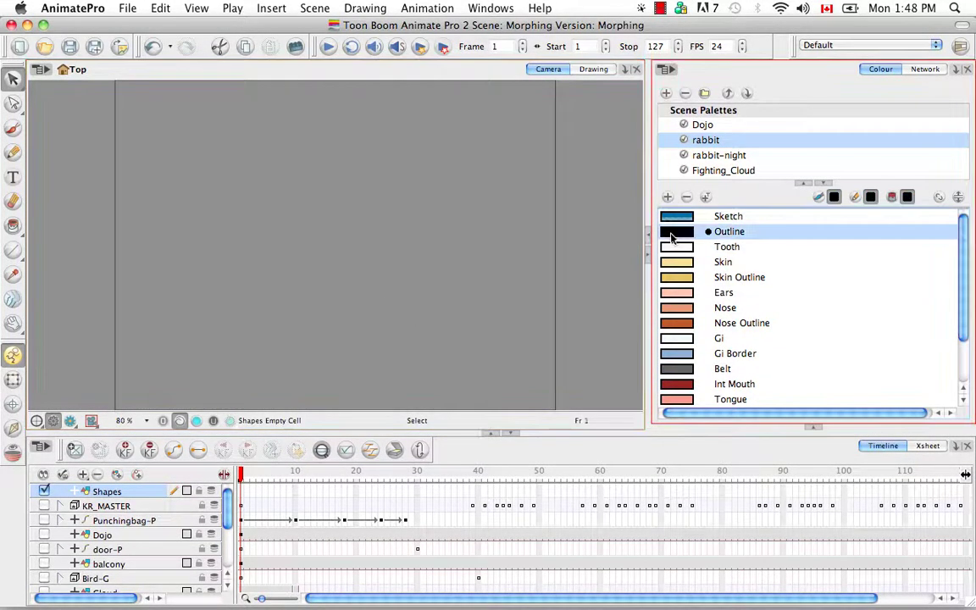
click(12, 127)
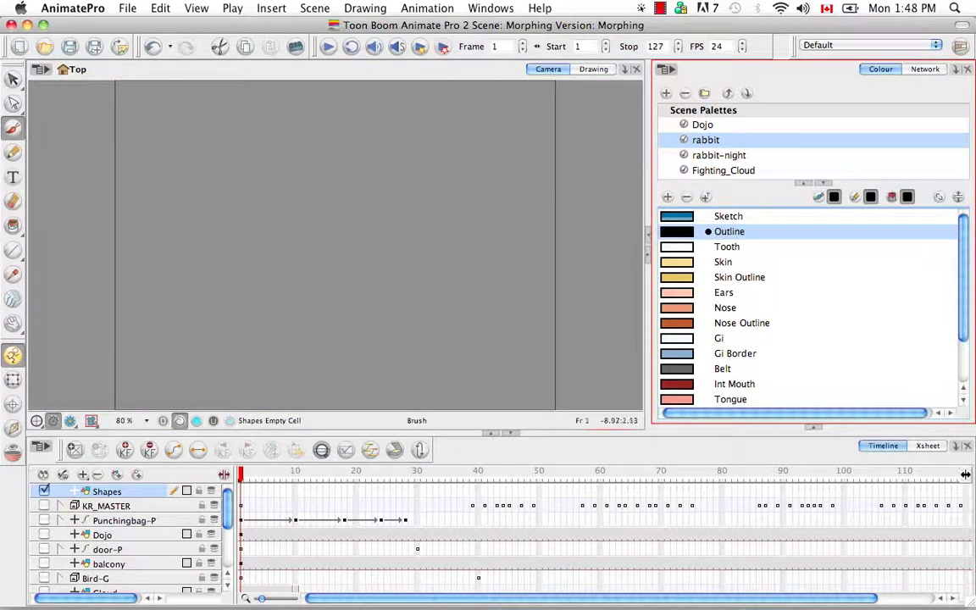
drag(169, 212, 179, 272)
mouse_move(167, 212)
mouse_down()
mouse_move(226, 211)
mouse_move(236, 269)
mouse_move(183, 271)
mouse_up()
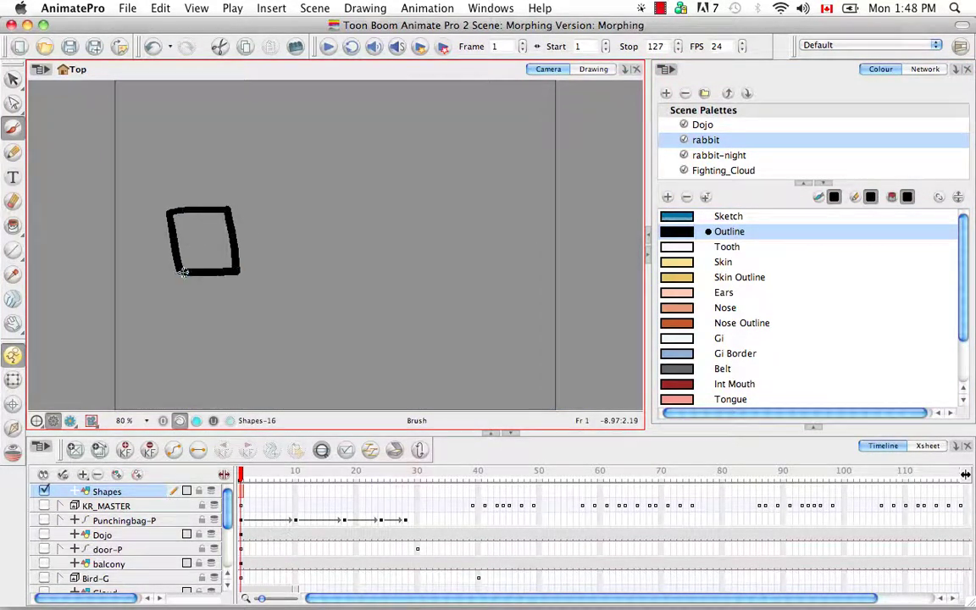
click(356, 492)
mouse_move(464, 122)
mouse_down()
mouse_move(434, 118)
mouse_move(421, 172)
mouse_move(470, 163)
mouse_move(464, 121)
mouse_up()
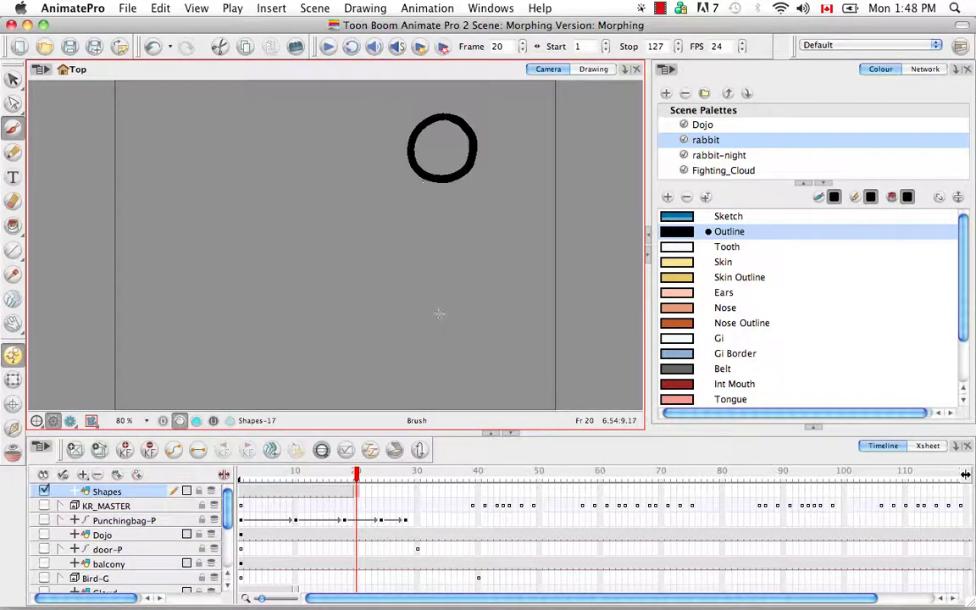
Paint-fill the frame-20 circle and the frame-19 square with orange Nose Outline
key(alt+k)
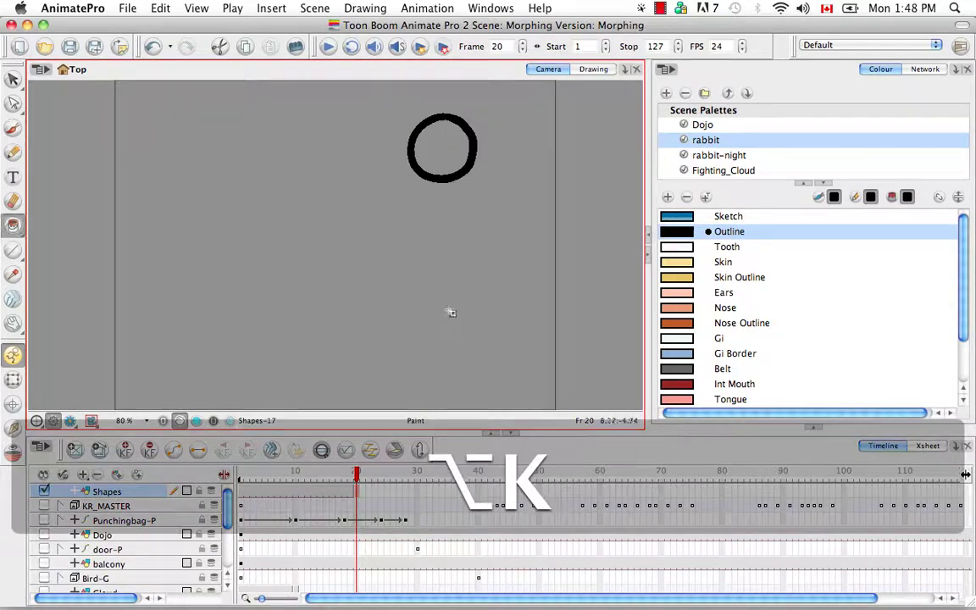
click(680, 323)
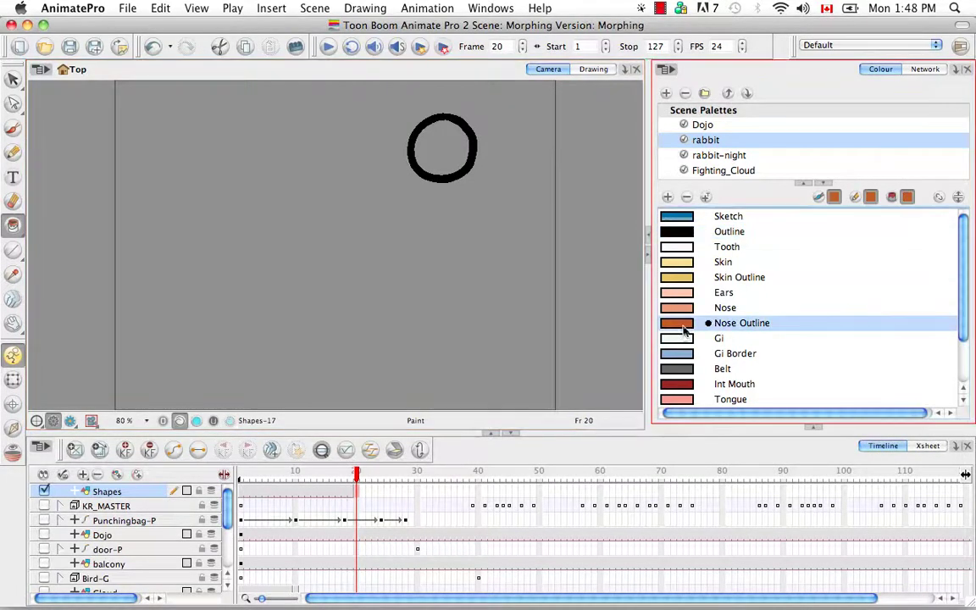
click(442, 146)
click(352, 484)
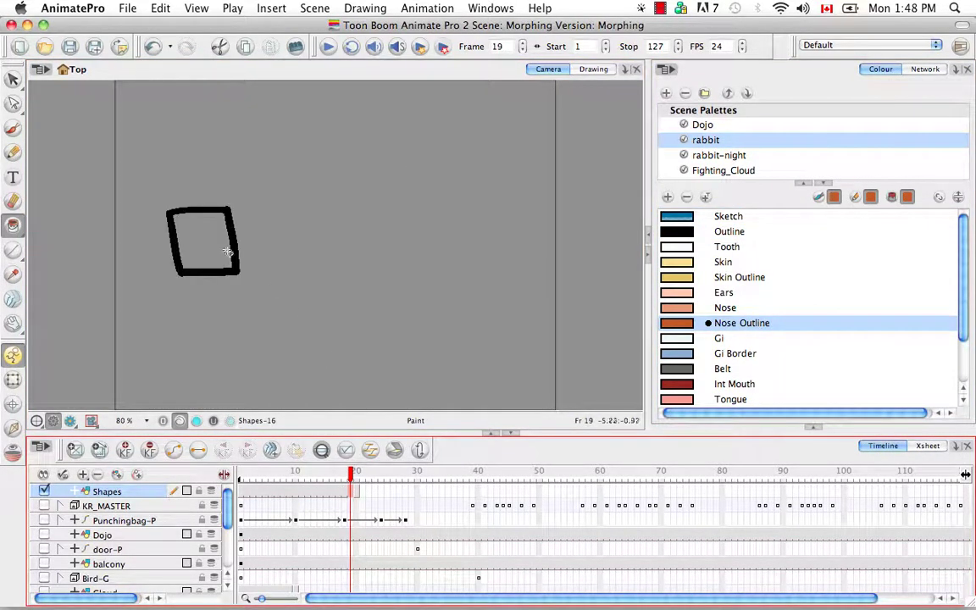
click(212, 239)
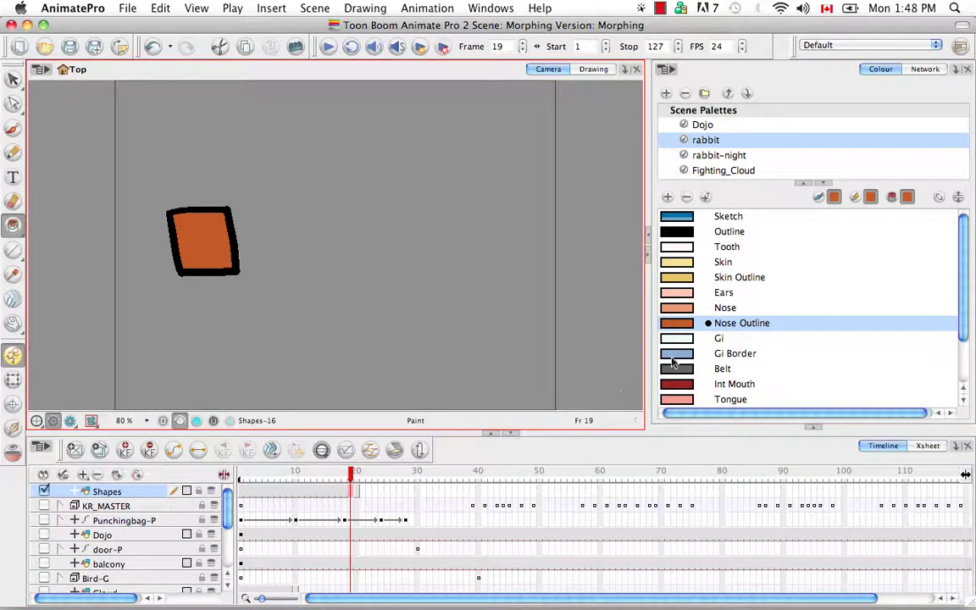
Add a light-blue Gi Border ellipse right of the square and fill its centre yellow
click(733, 353)
drag(13, 249, 80, 294)
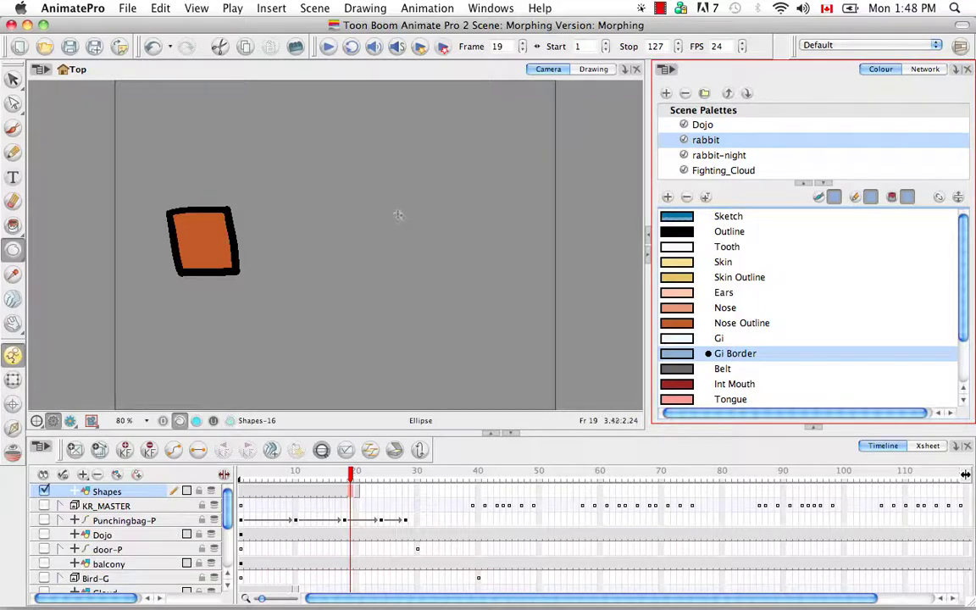
drag(398, 215, 468, 287)
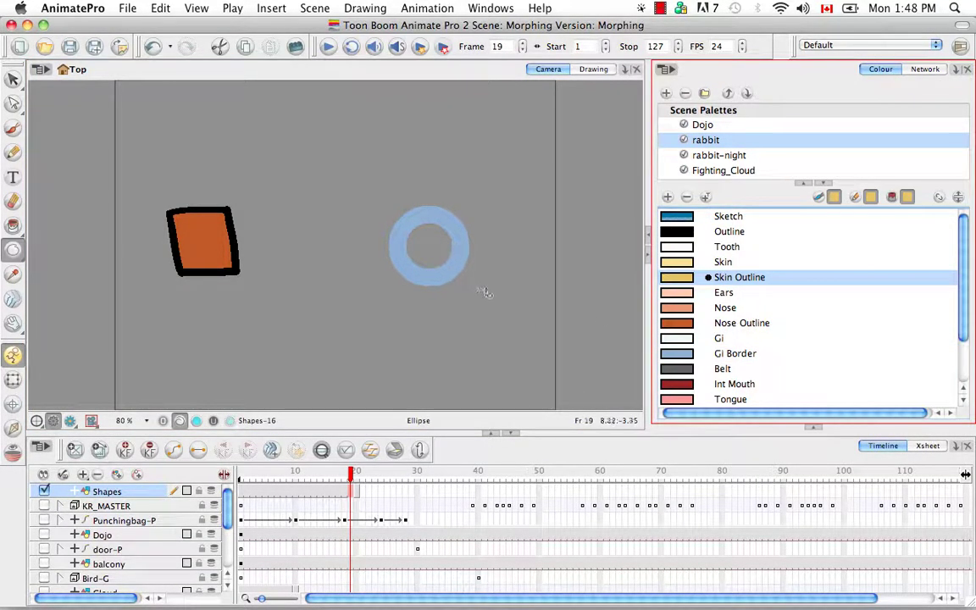
key(alt+k)
click(435, 253)
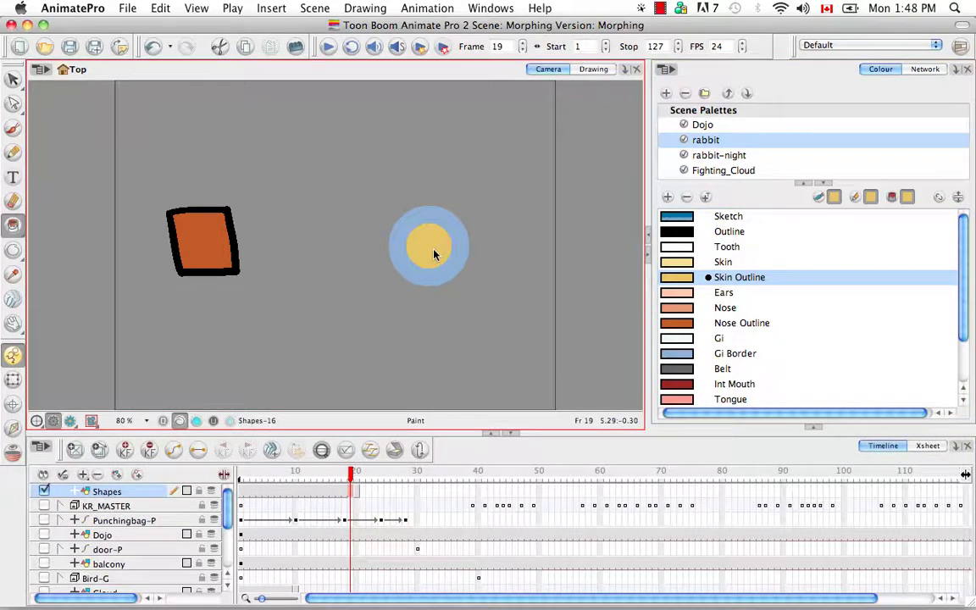
key(period)
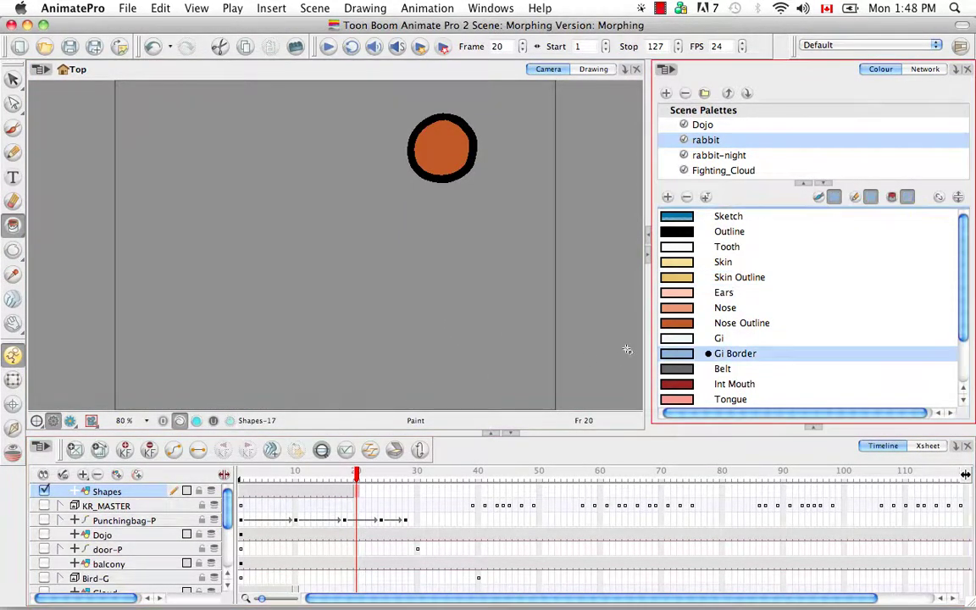
Draw a Gi Border rectangle below the circle and fill it yellow Skin Outline
drag(13, 250, 65, 272)
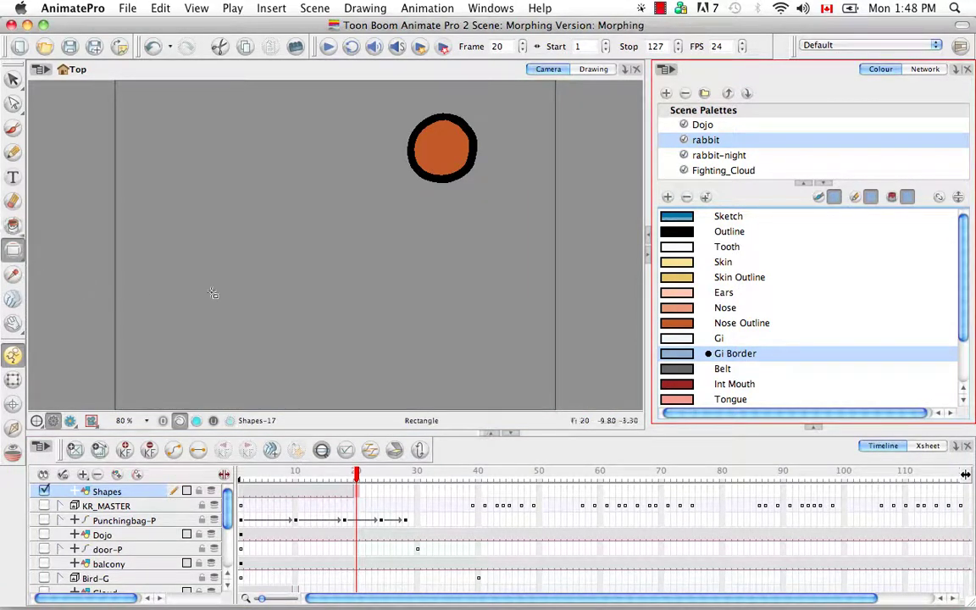
drag(286, 257, 401, 330)
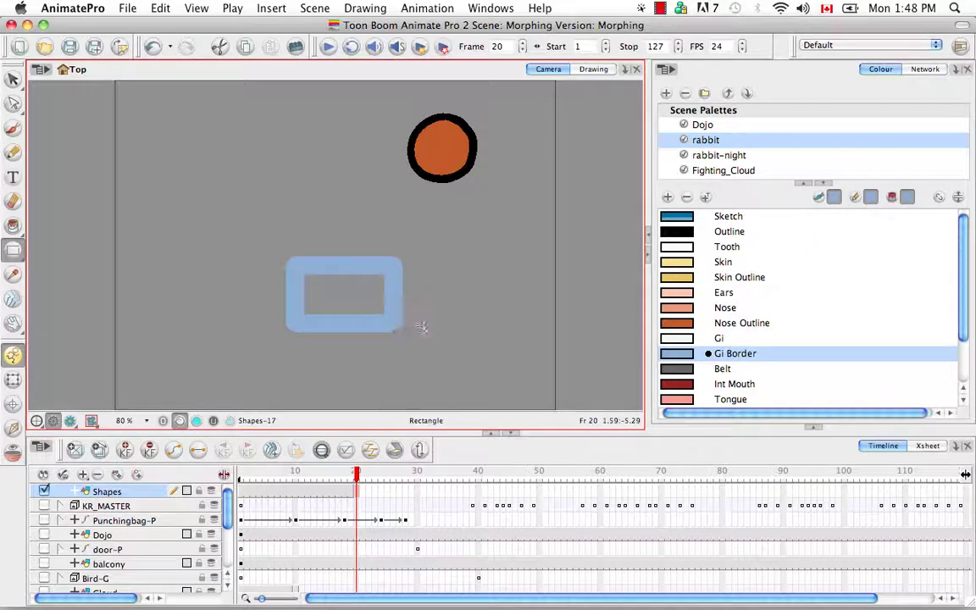
click(682, 278)
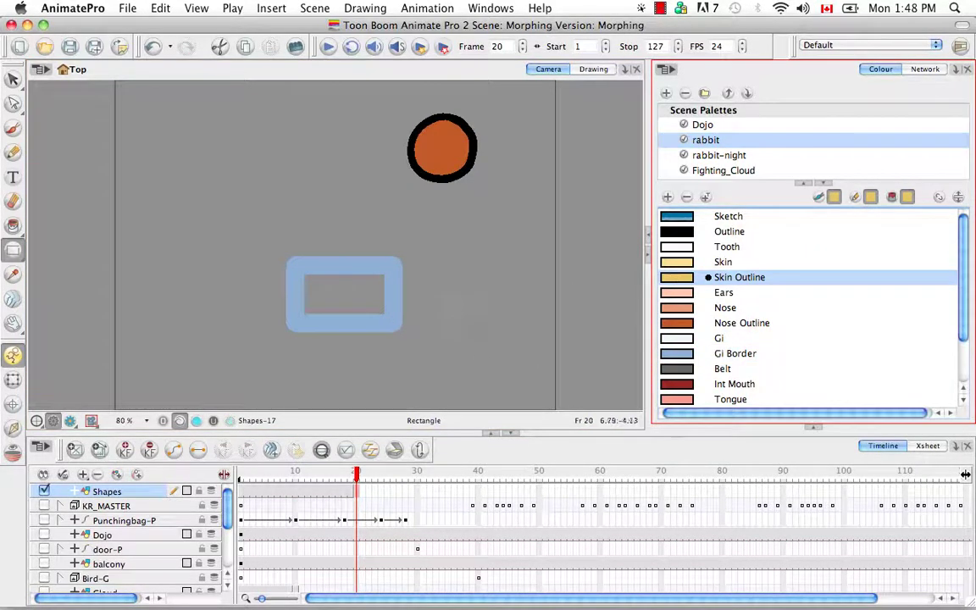
key(alt+k)
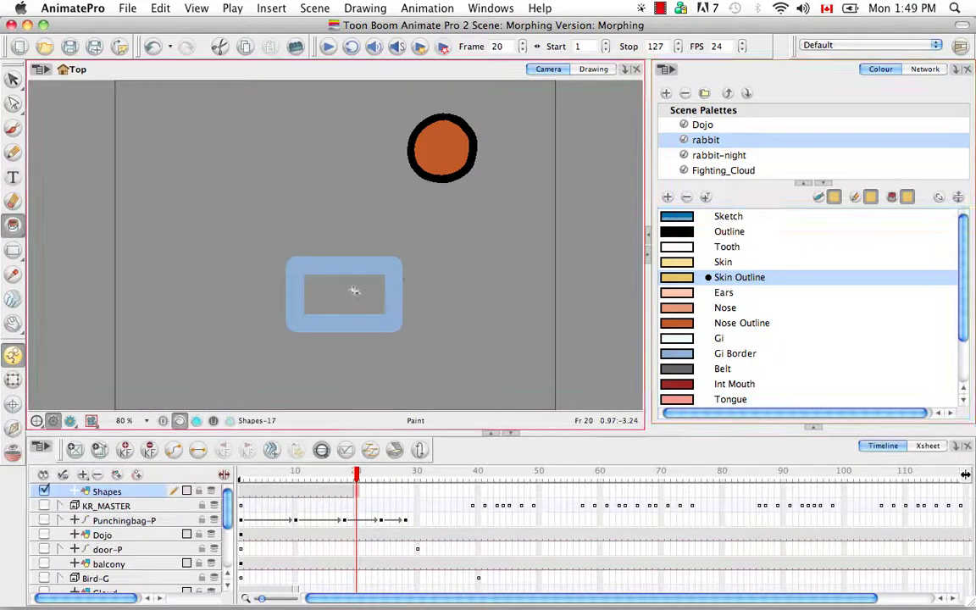
click(365, 289)
Select the rectangle and set Pencil selection to 5 to remove its blue border
key(alt+v)
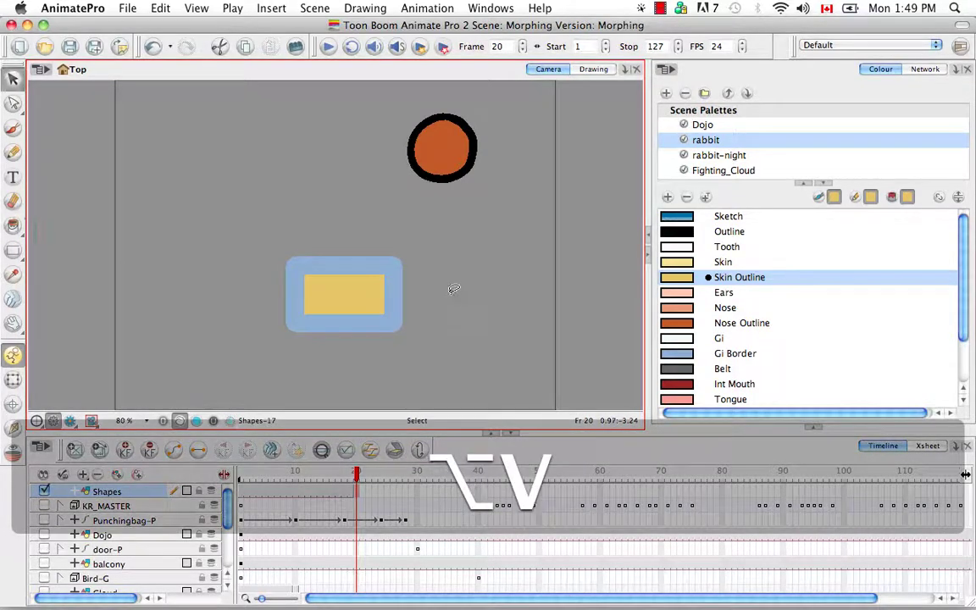
click(306, 319)
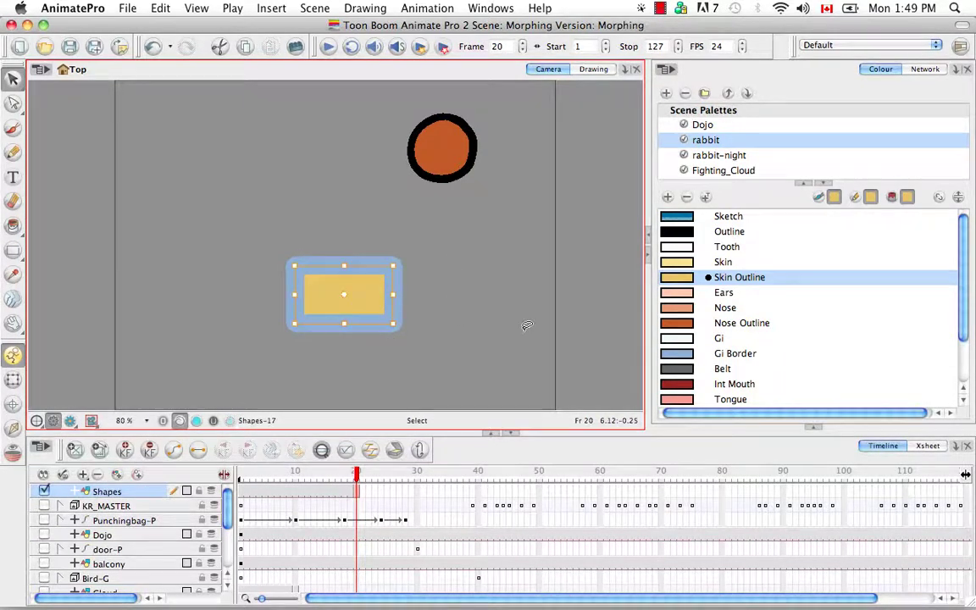
click(813, 426)
scroll(868, 246, down, 4)
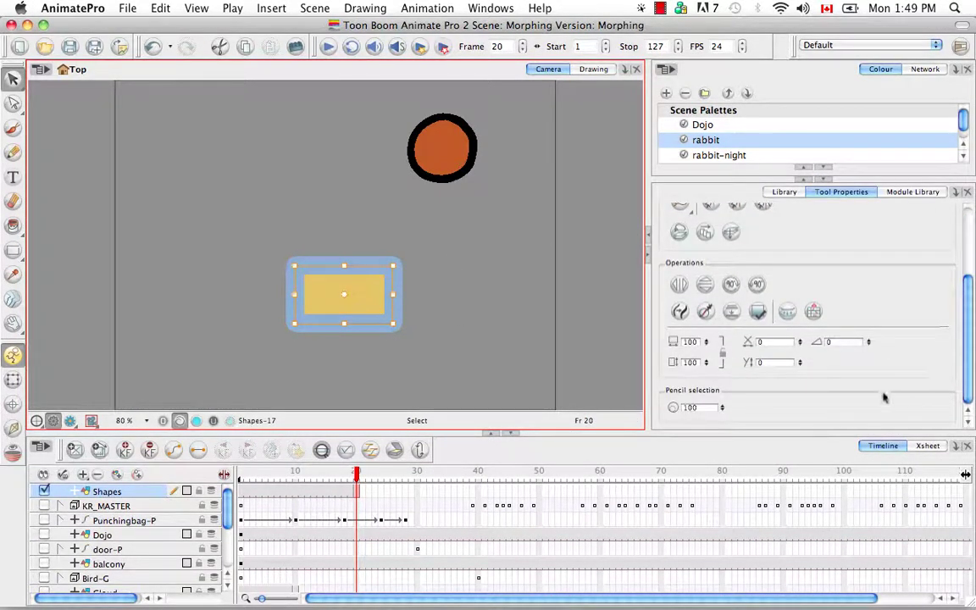
double_click(691, 407)
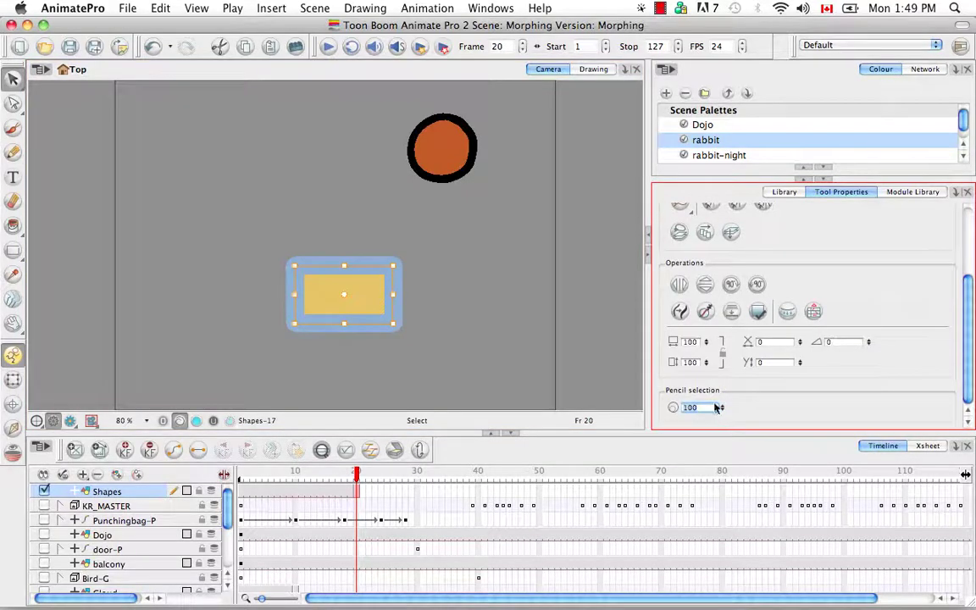
text(5)
key(Return)
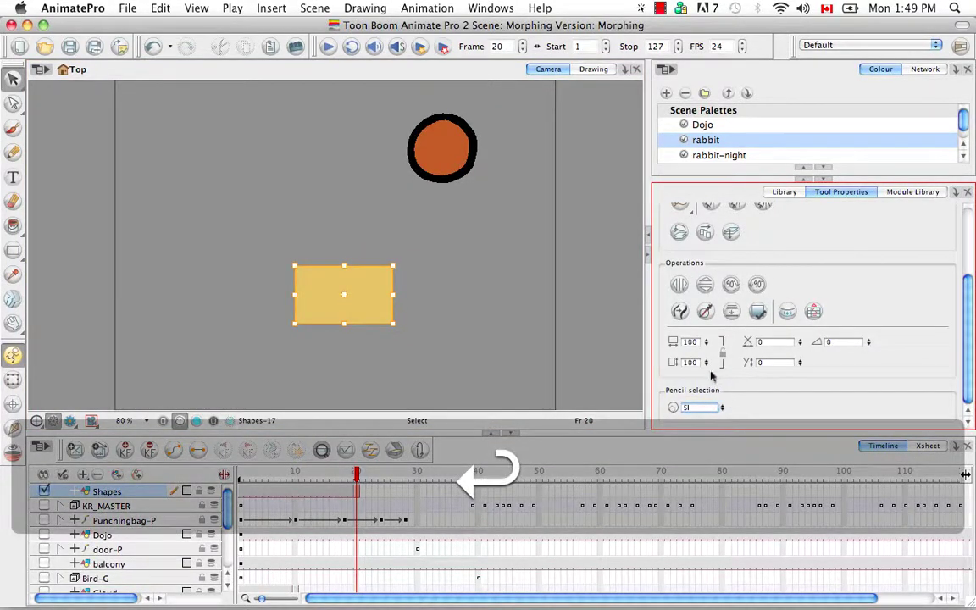
click(470, 274)
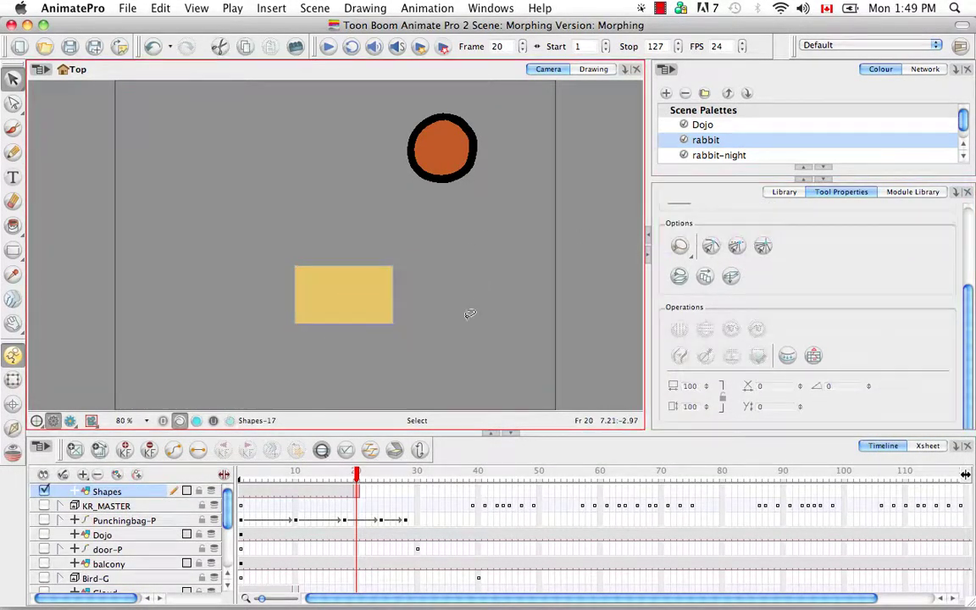
Compare the drawings at frames 18, 20 and 19, restore the Colour view, and return to frame 18
click(345, 476)
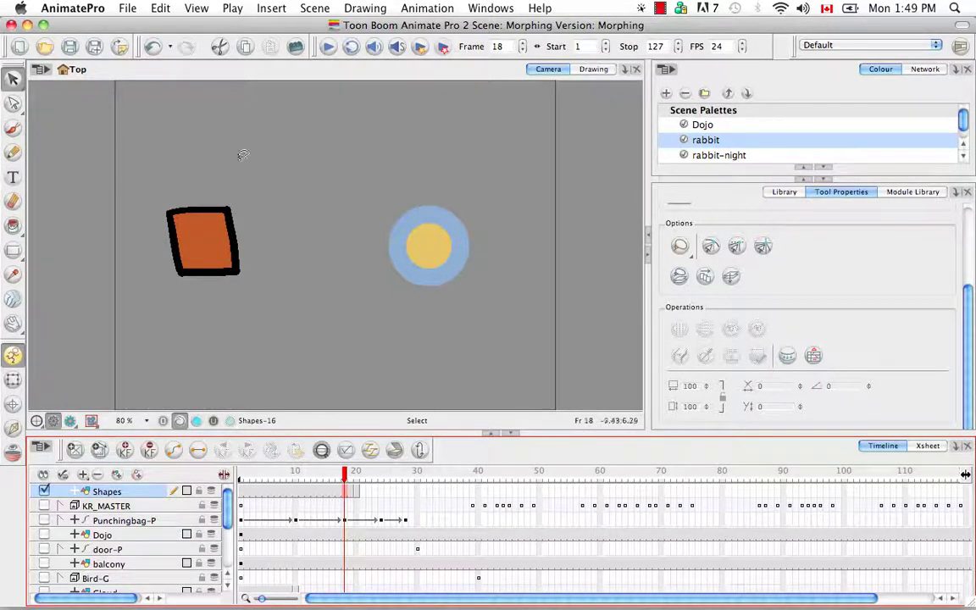
click(358, 493)
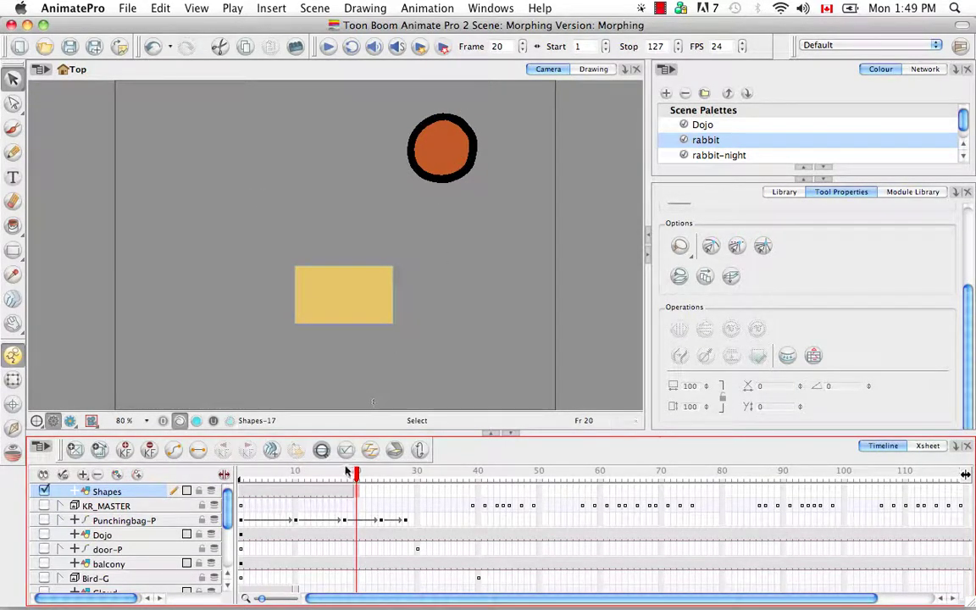
key(comma)
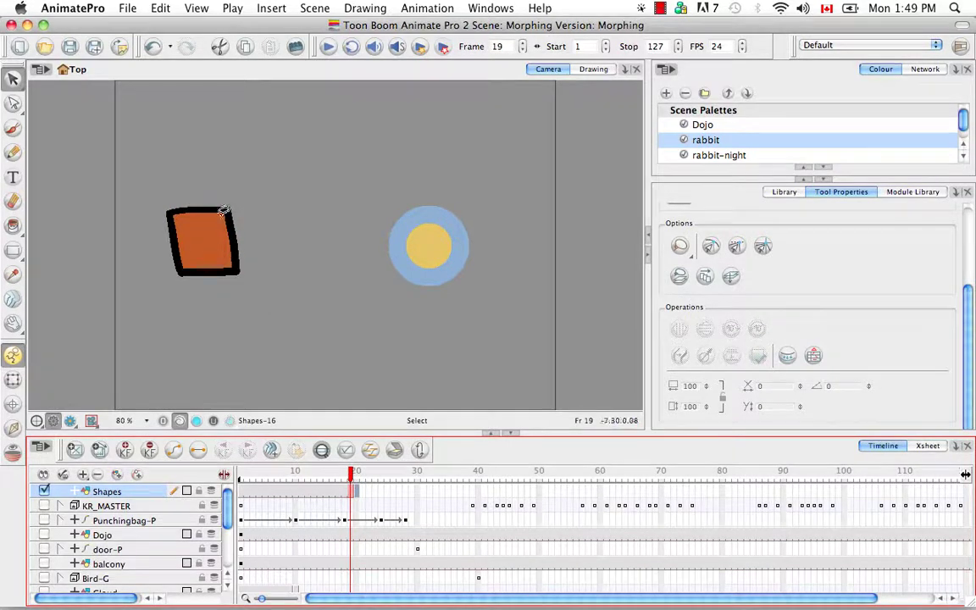
click(825, 181)
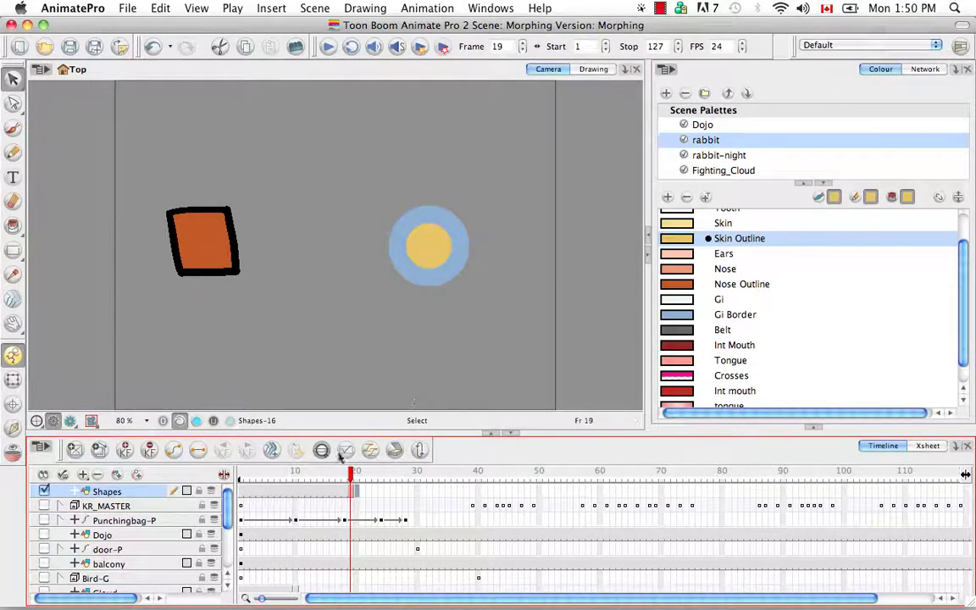
click(356, 495)
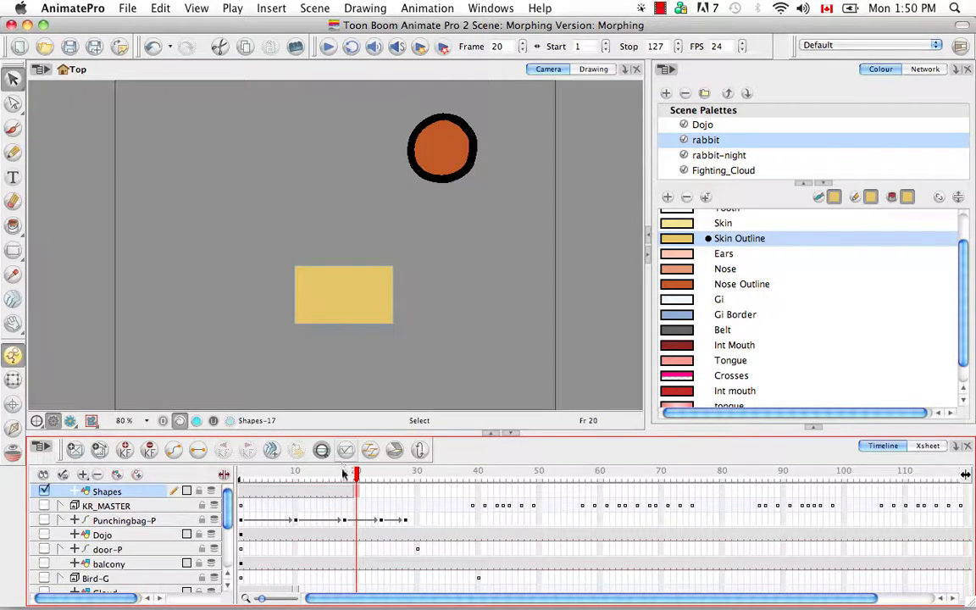
drag(355, 471, 345, 477)
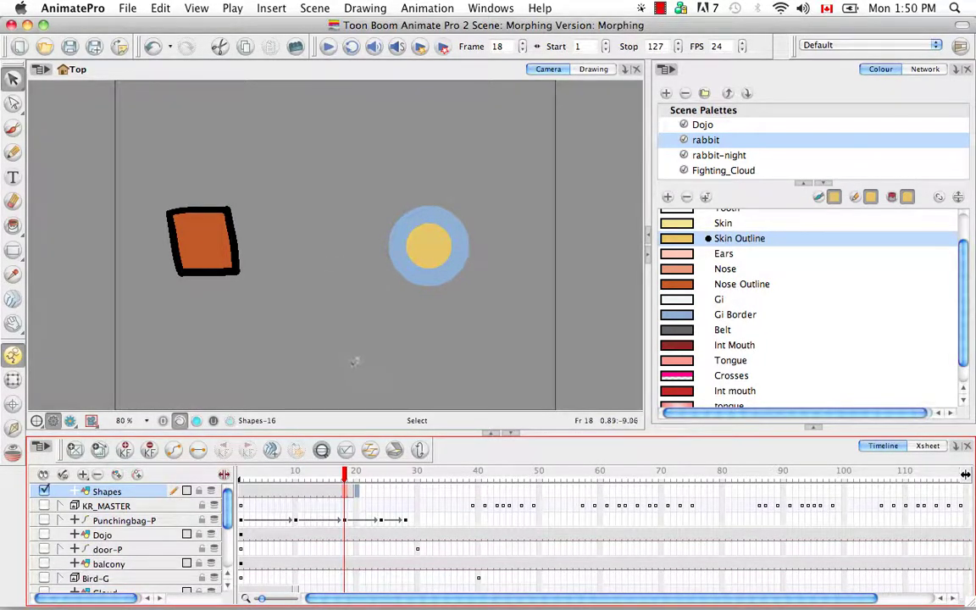
Apply Morphing > Create Morphing to the Shapes cells and scrub the playhead to preview the blend
right_click(313, 494)
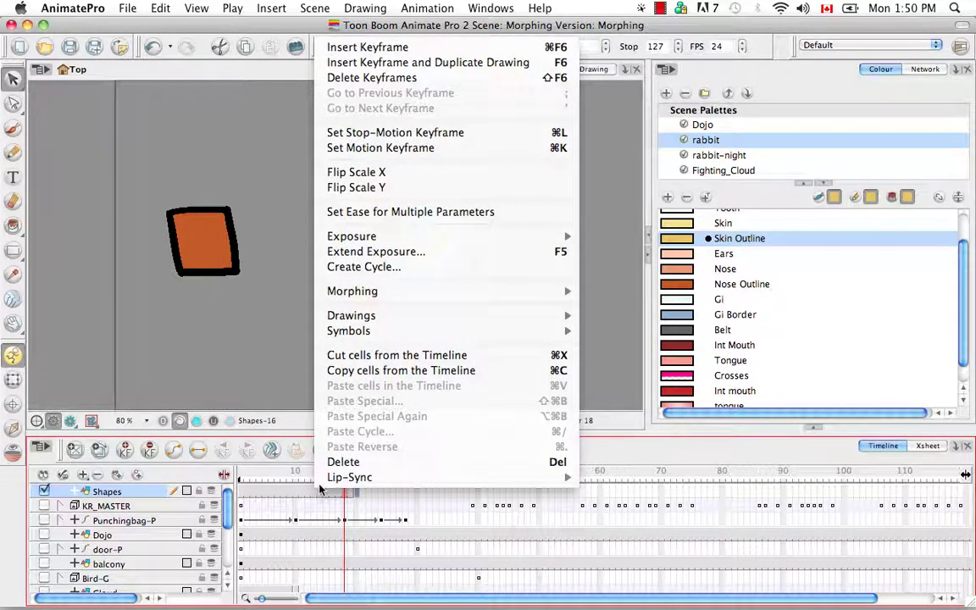
mouse_move(427, 295)
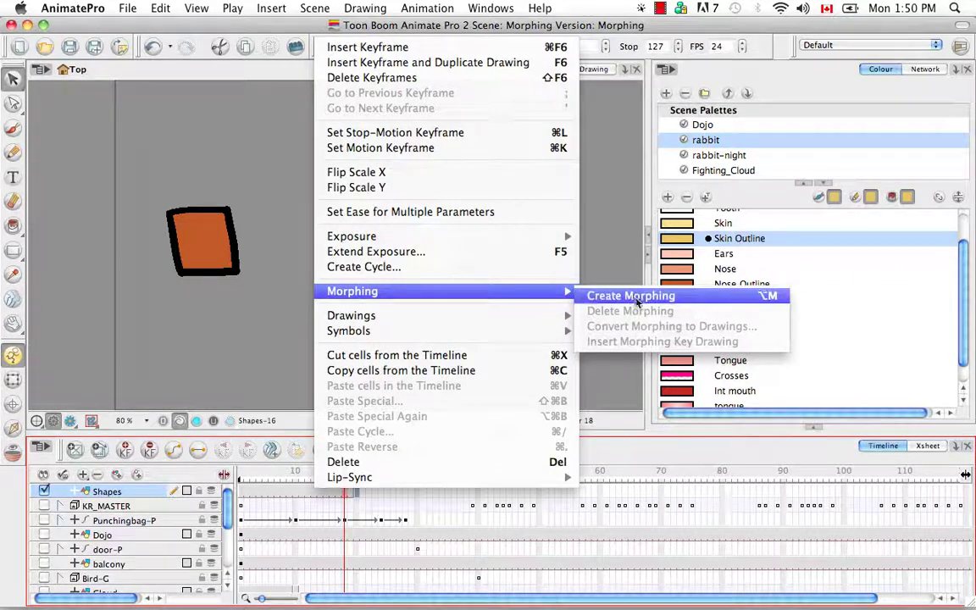
click(639, 296)
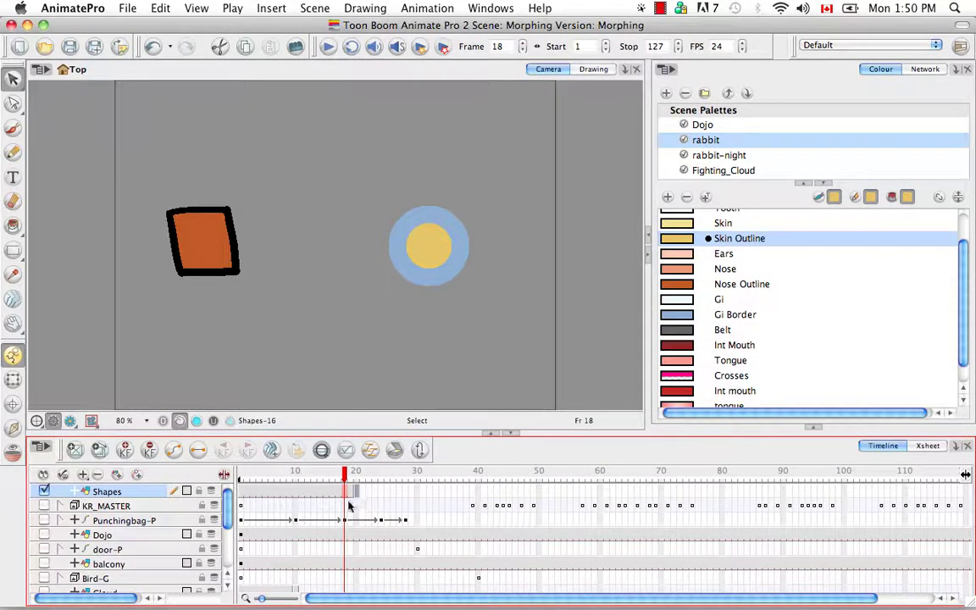
click(316, 491)
right_click(315, 494)
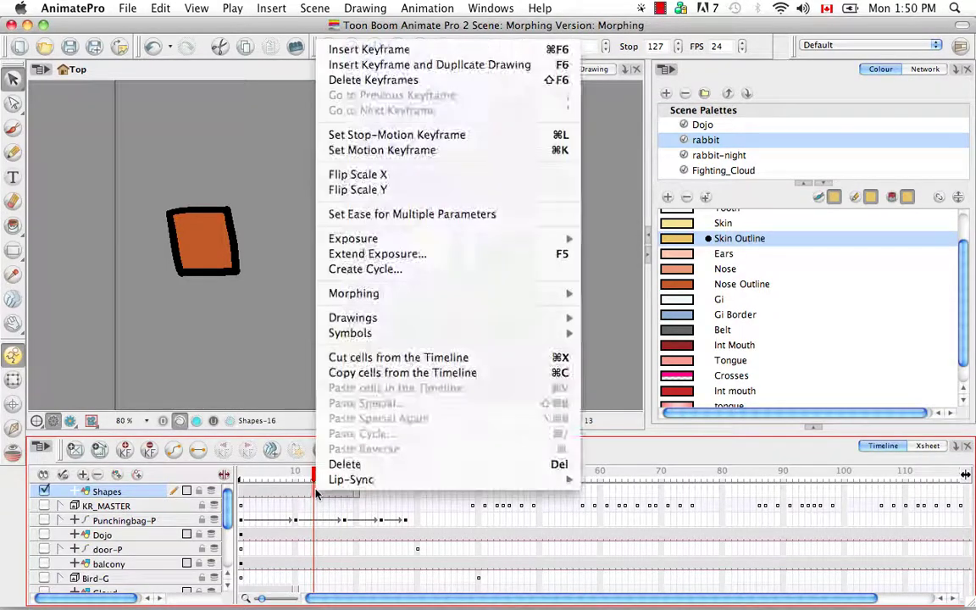
mouse_move(400, 295)
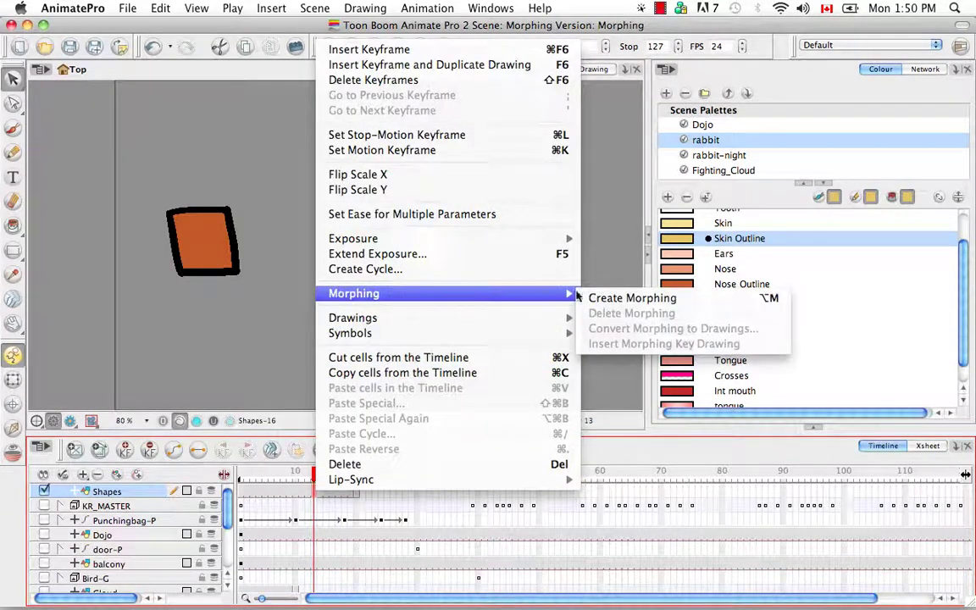
click(641, 299)
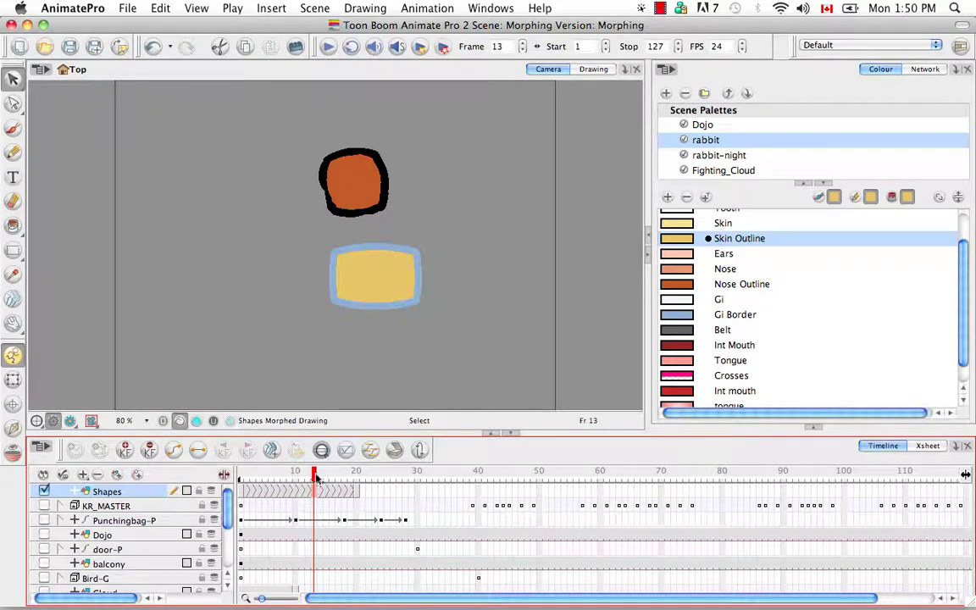
drag(314, 477, 231, 474)
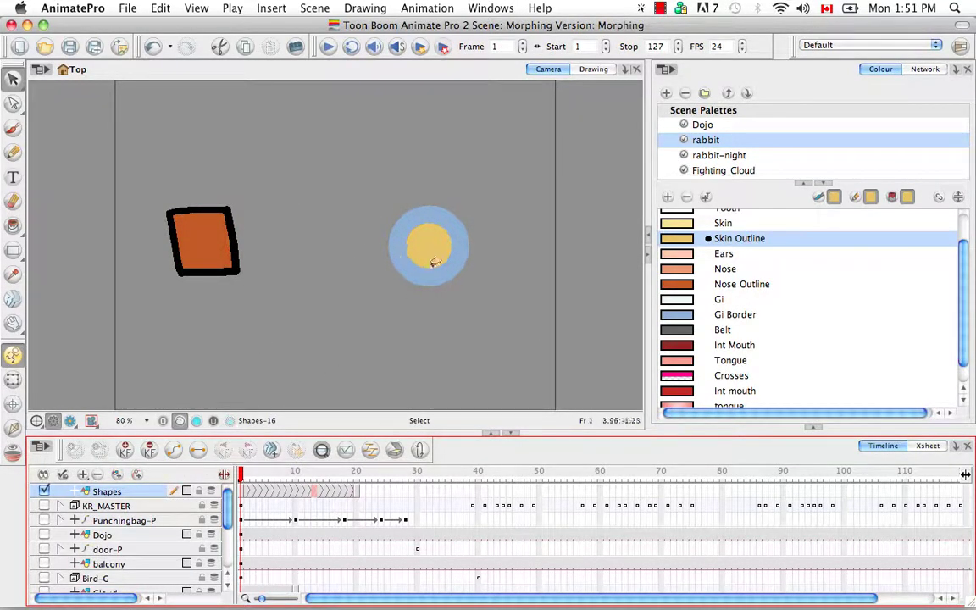
click(351, 472)
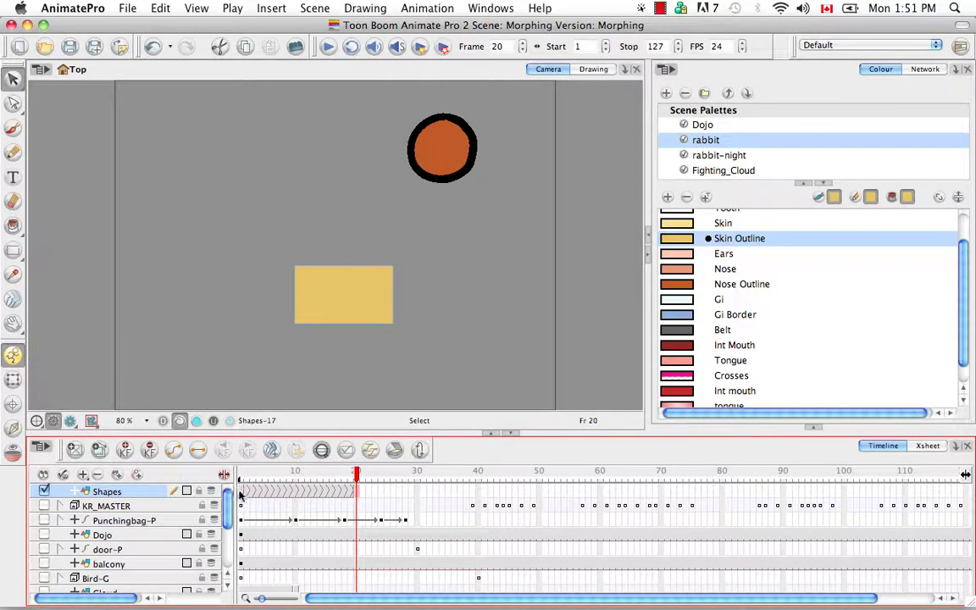
click(240, 493)
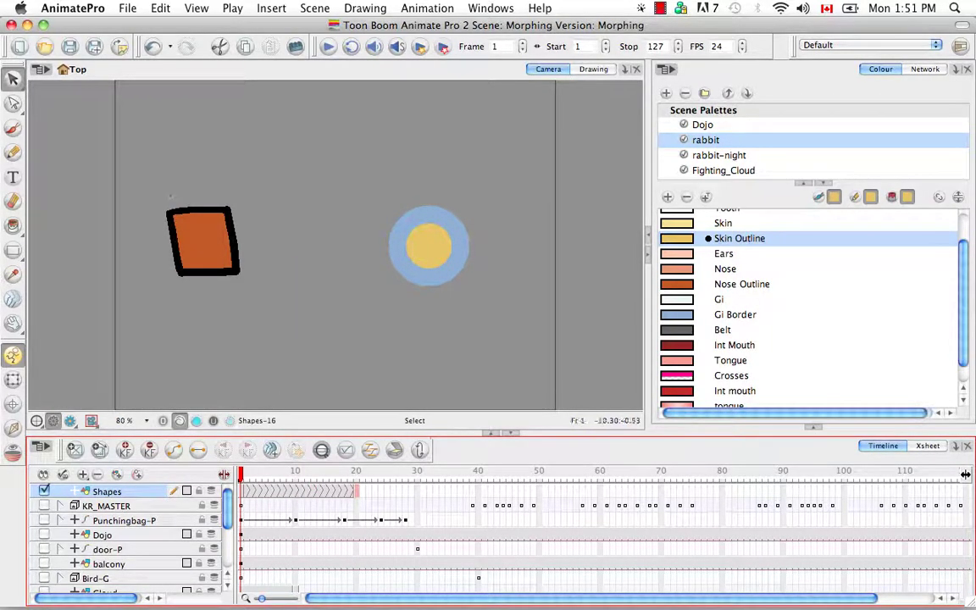
click(356, 495)
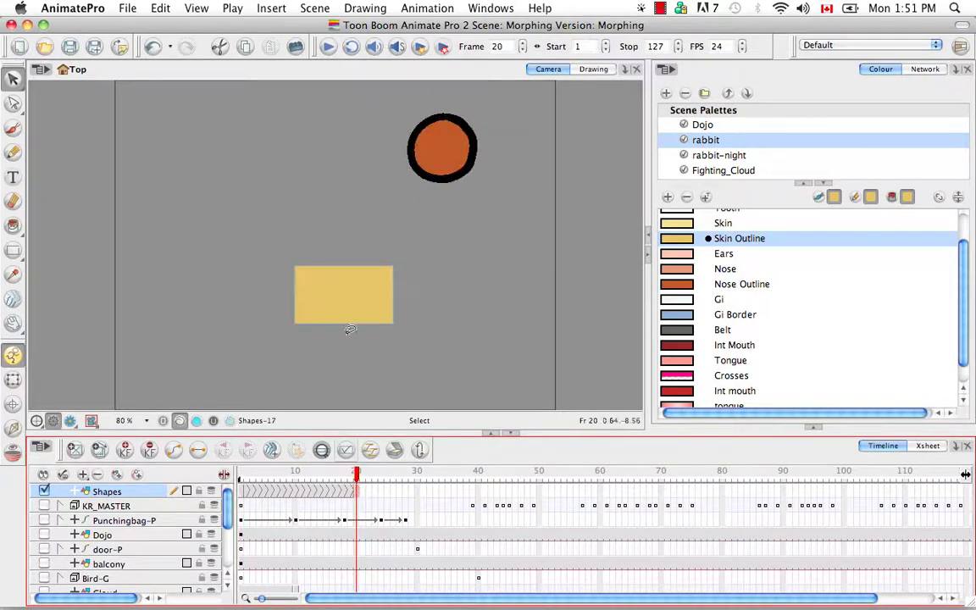
click(243, 495)
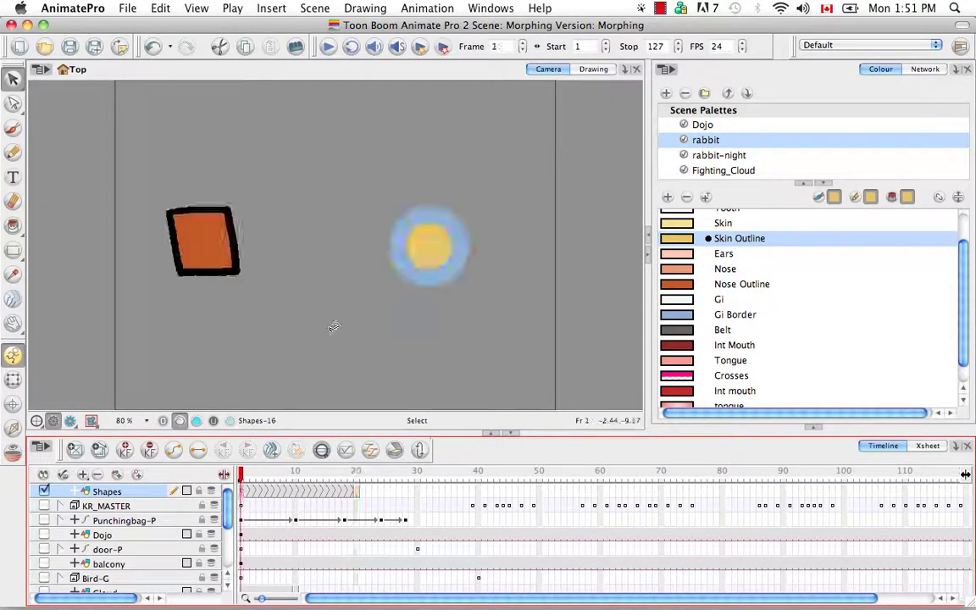
click(357, 495)
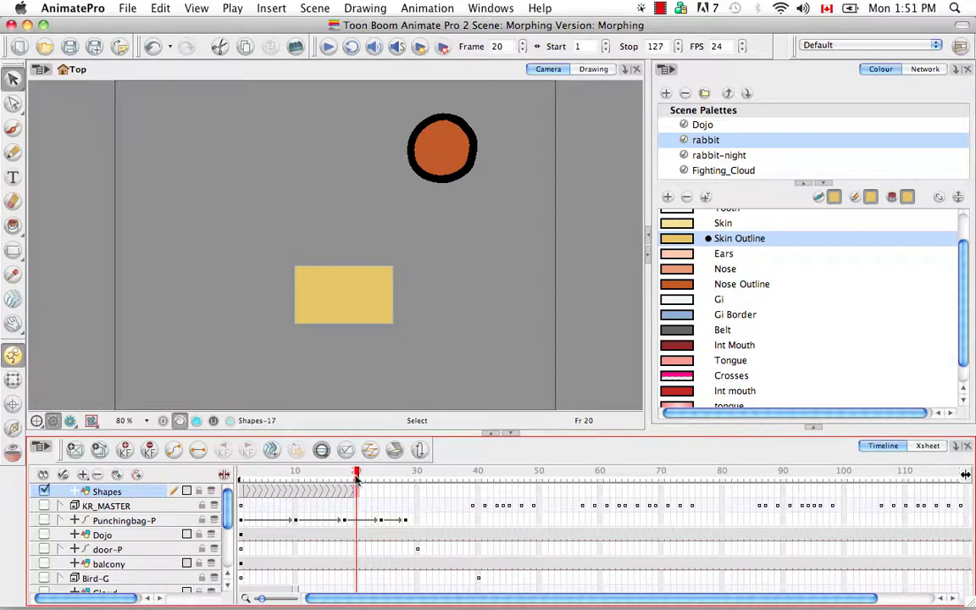
click(243, 494)
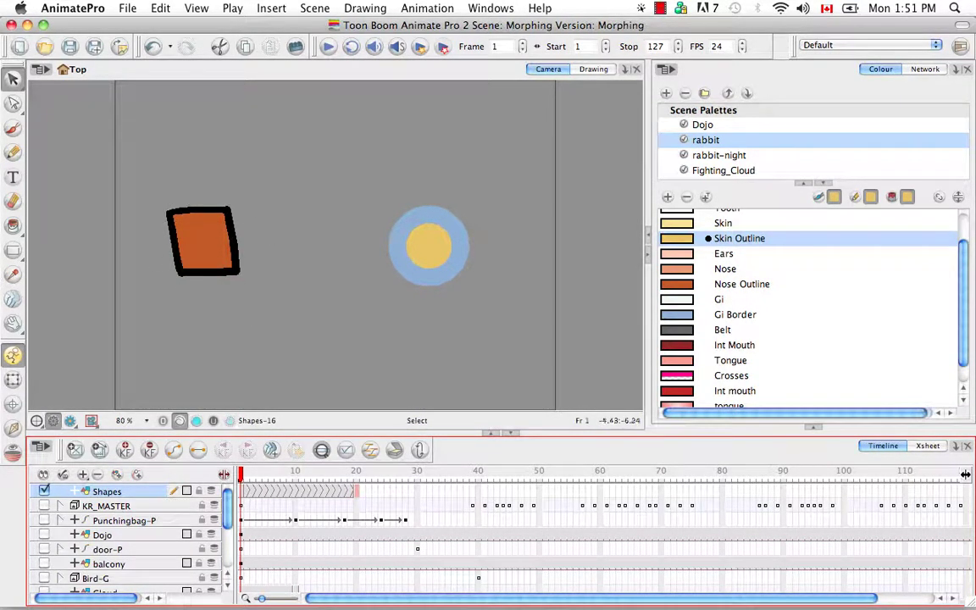
mouse_move(240, 475)
mouse_down()
mouse_move(362, 491)
mouse_move(241, 479)
mouse_up()
Choose the Line tool from the shape tool flyout
click(12, 251)
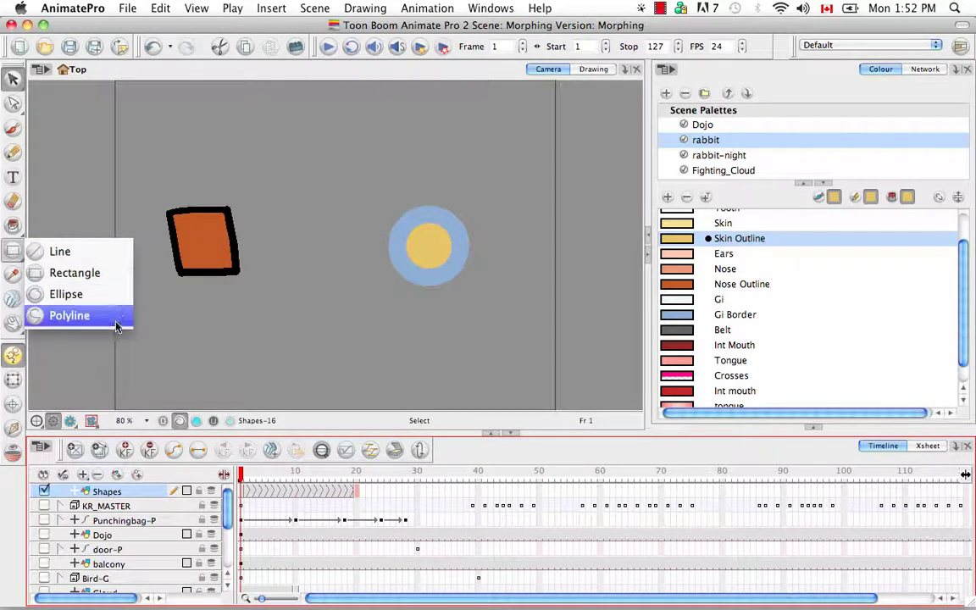
click(100, 252)
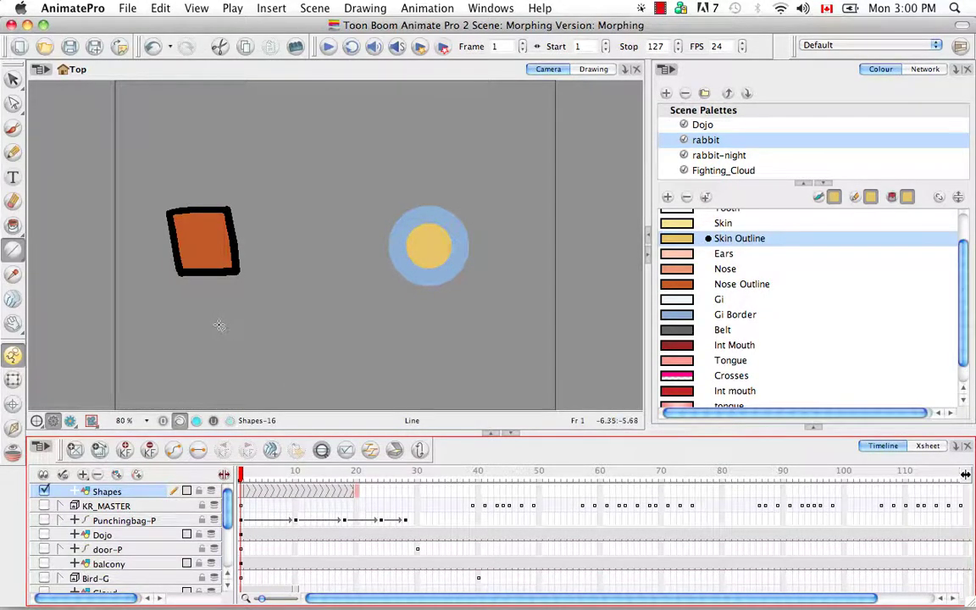
With the Pencil active, delete the morph at frame 10 via Morphing > Delete Morphing
click(14, 155)
click(295, 494)
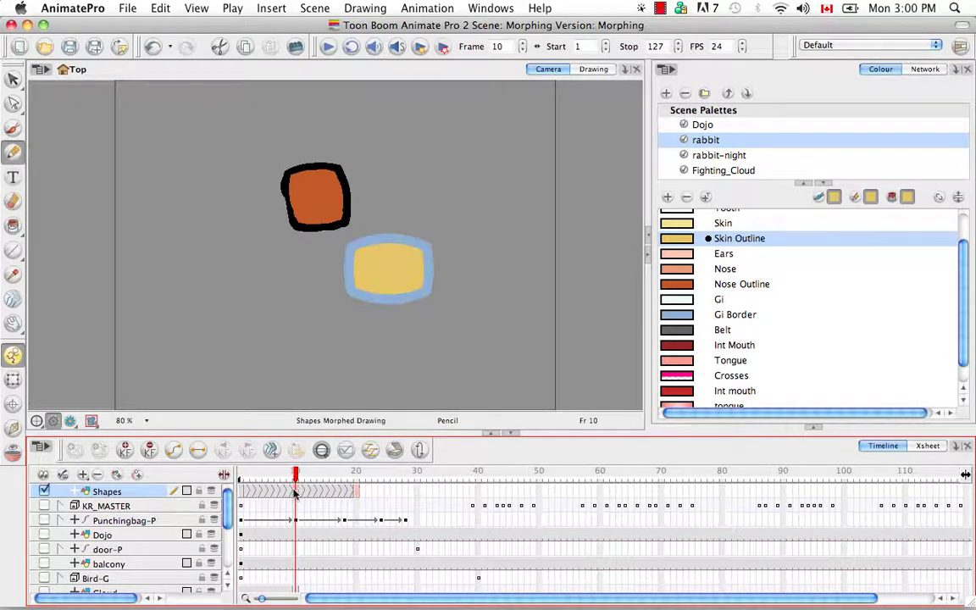
right_click(295, 497)
mouse_move(525, 295)
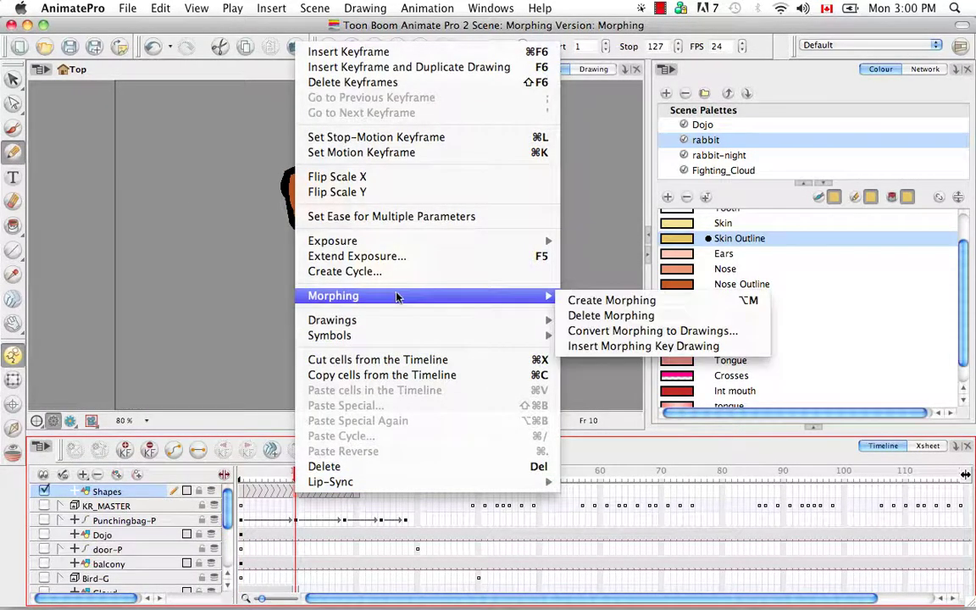
click(700, 316)
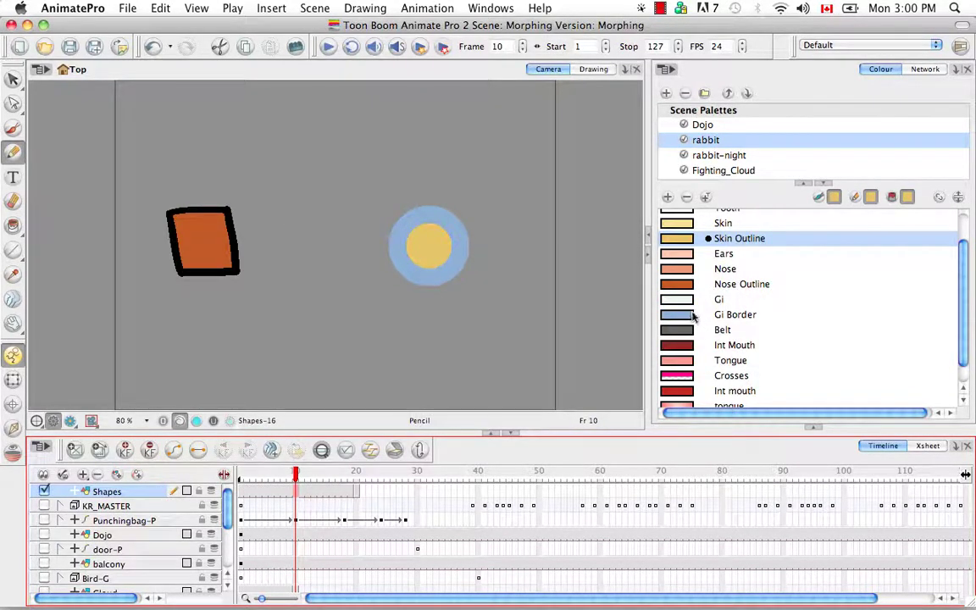
Draw a black Outline-colour X above, between the square and the circle
scroll(962, 303, up, 3)
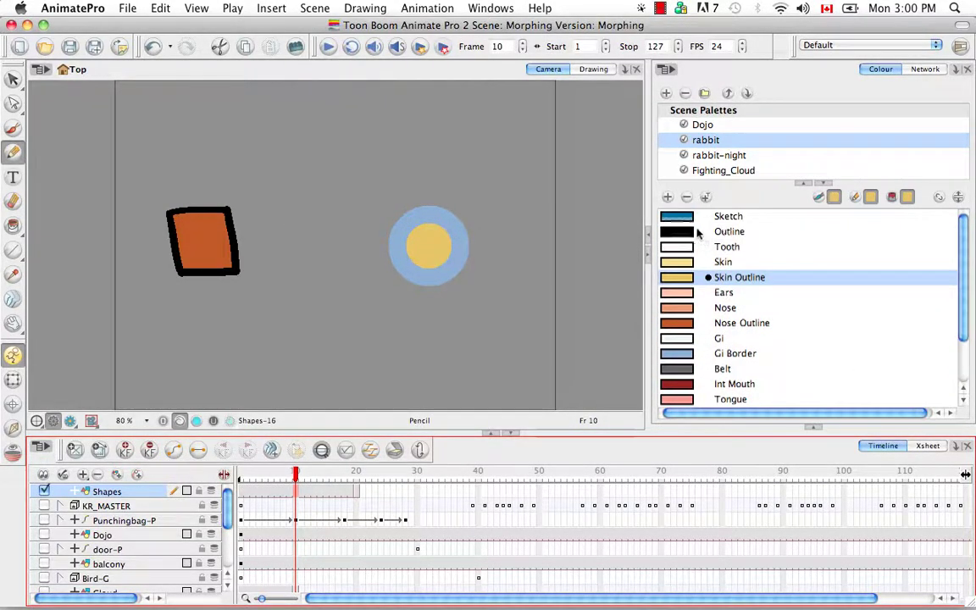
click(669, 231)
drag(286, 141, 329, 196)
drag(325, 138, 288, 210)
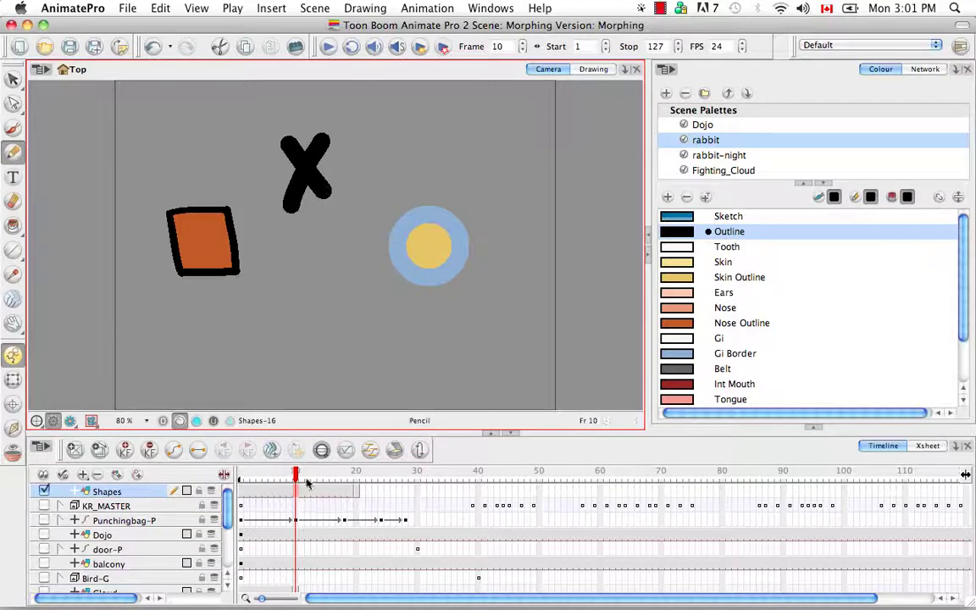
Pencil two vertical black bars beside the orange circle at frame 20
drag(296, 477, 357, 480)
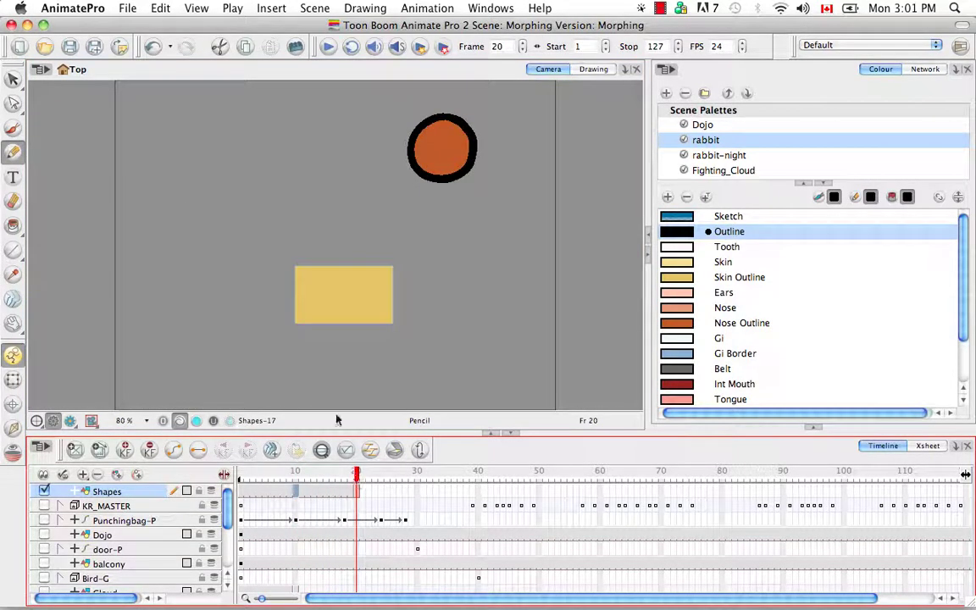
drag(277, 122, 277, 181)
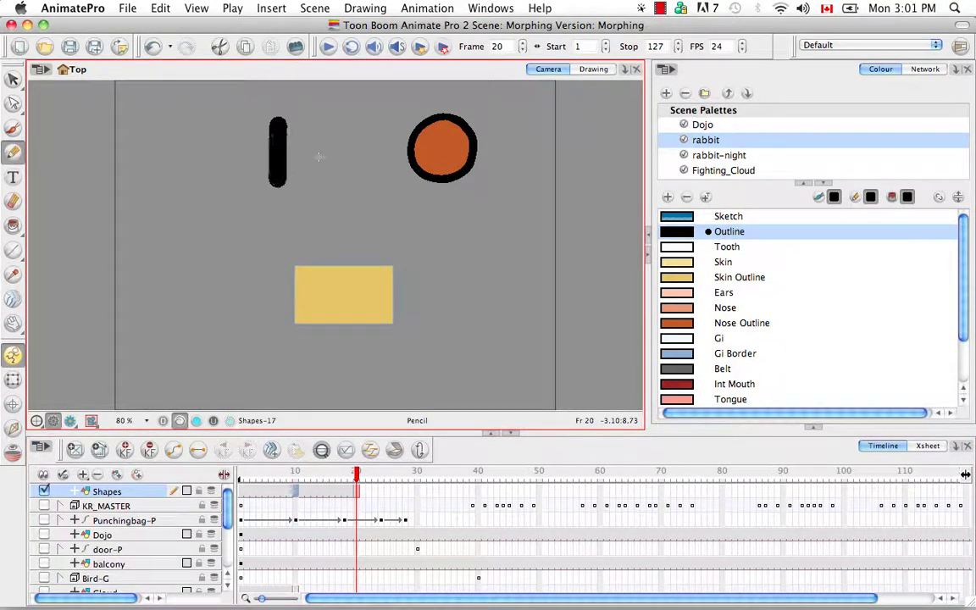
drag(320, 119, 318, 181)
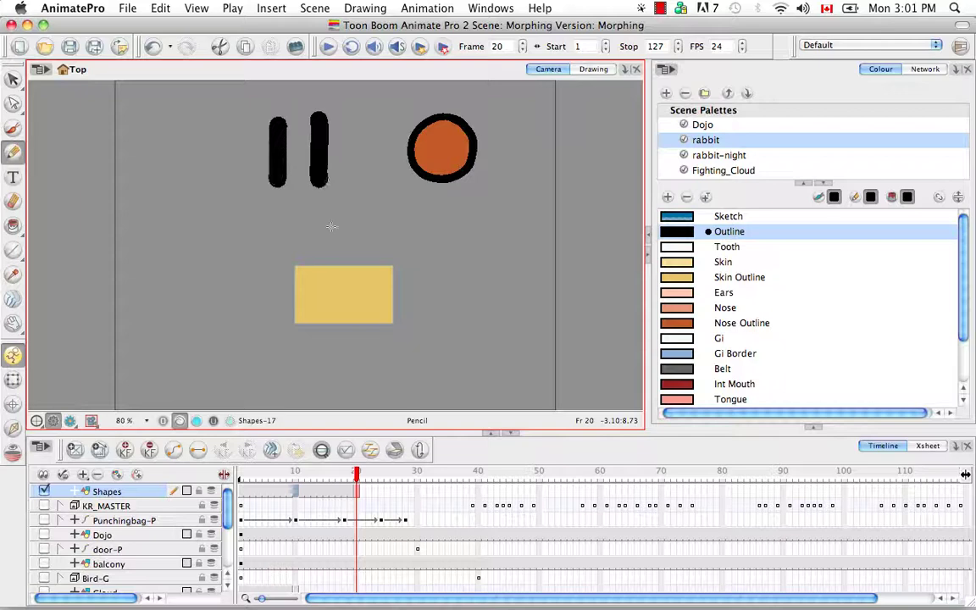
click(296, 492)
Create the morph again from frame 10 and scrub frames 1 to 20 to preview the X becoming the bars
right_click(296, 492)
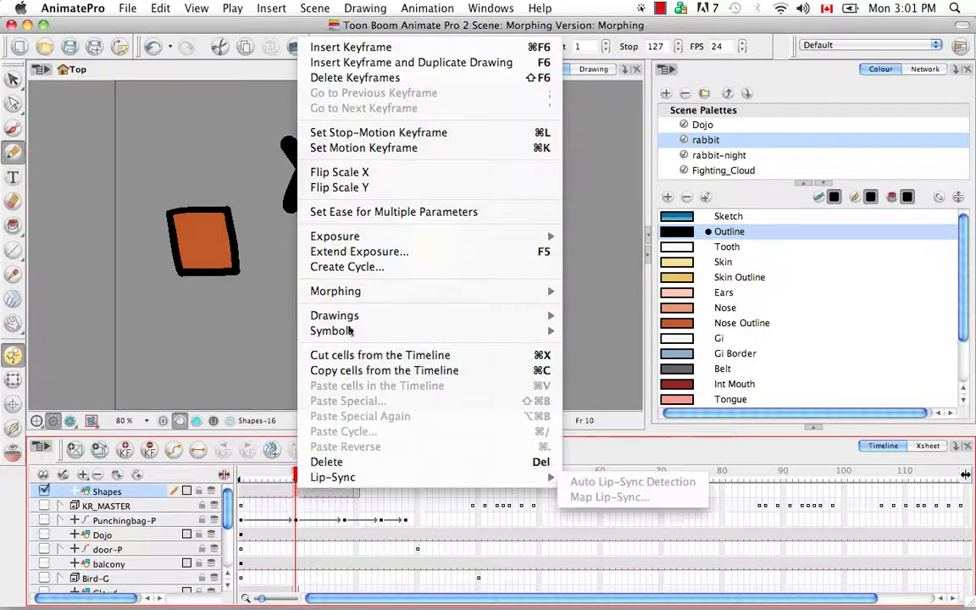
mouse_move(385, 294)
click(613, 295)
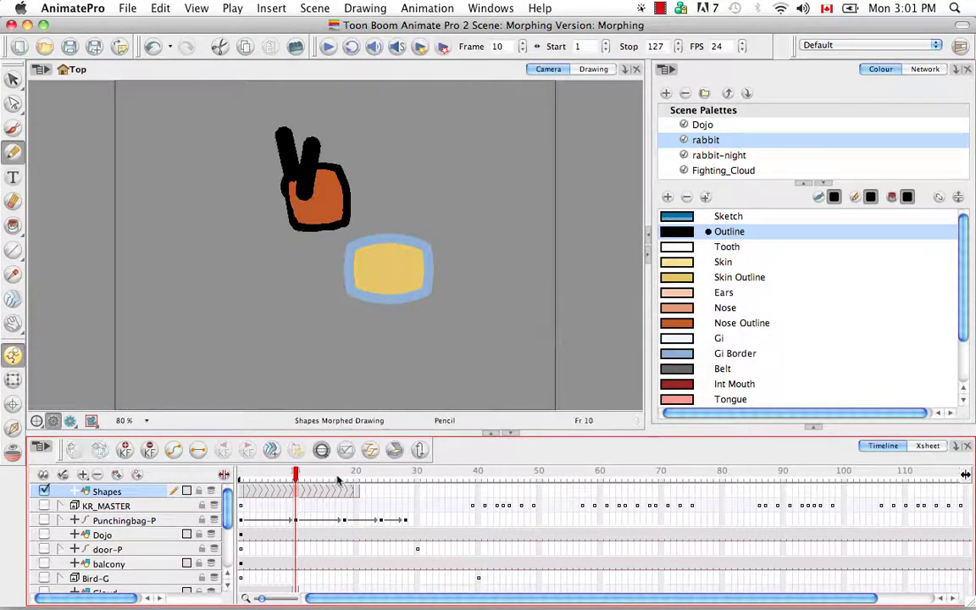
mouse_move(296, 473)
mouse_down()
mouse_move(246, 473)
mouse_move(225, 450)
mouse_up()
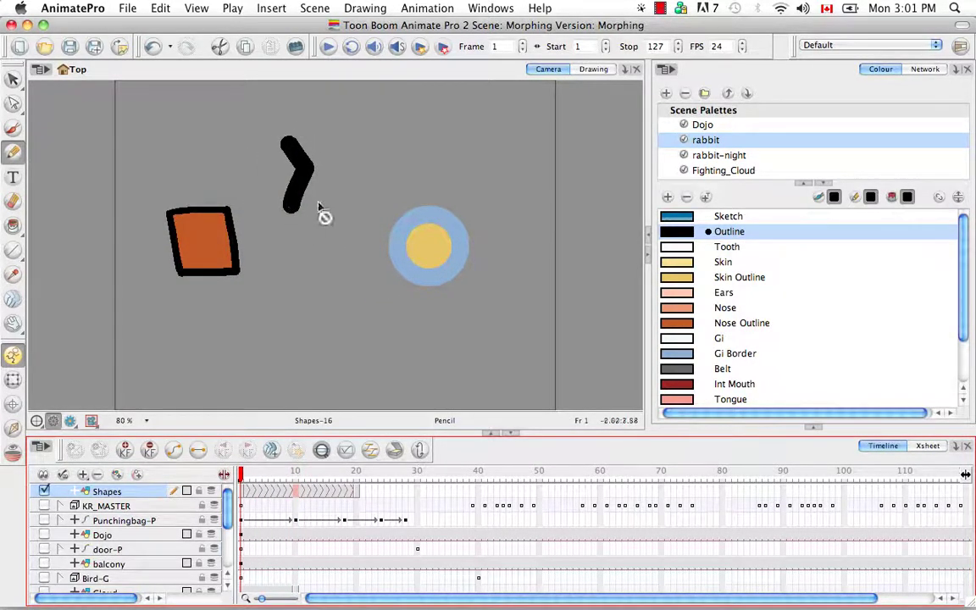
mouse_move(242, 475)
mouse_down()
mouse_move(357, 476)
mouse_move(228, 468)
mouse_move(349, 472)
mouse_up()
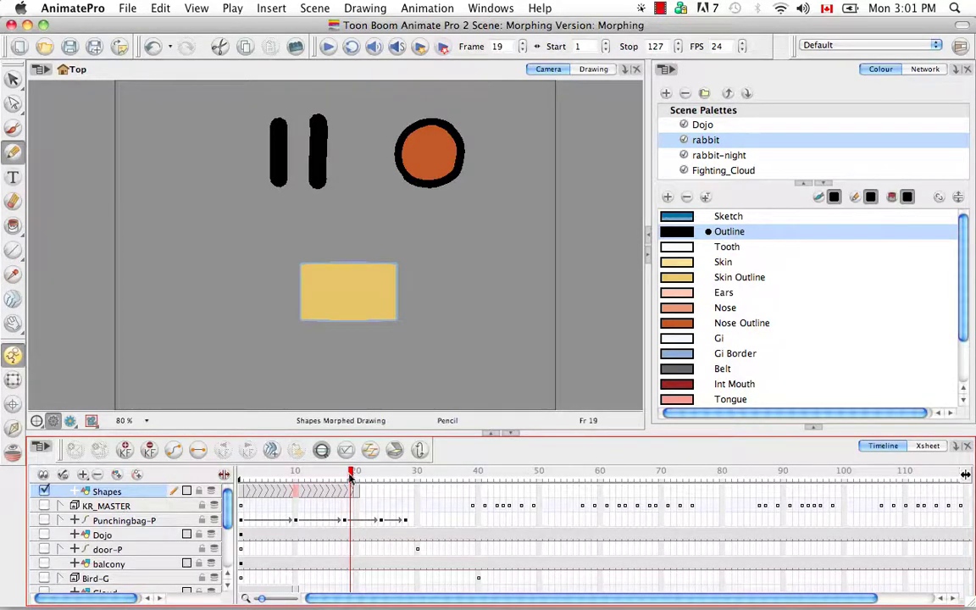
drag(351, 477, 295, 477)
Choose Morphing > Delete Morphing on the Shapes cells at frame 10
right_click(297, 496)
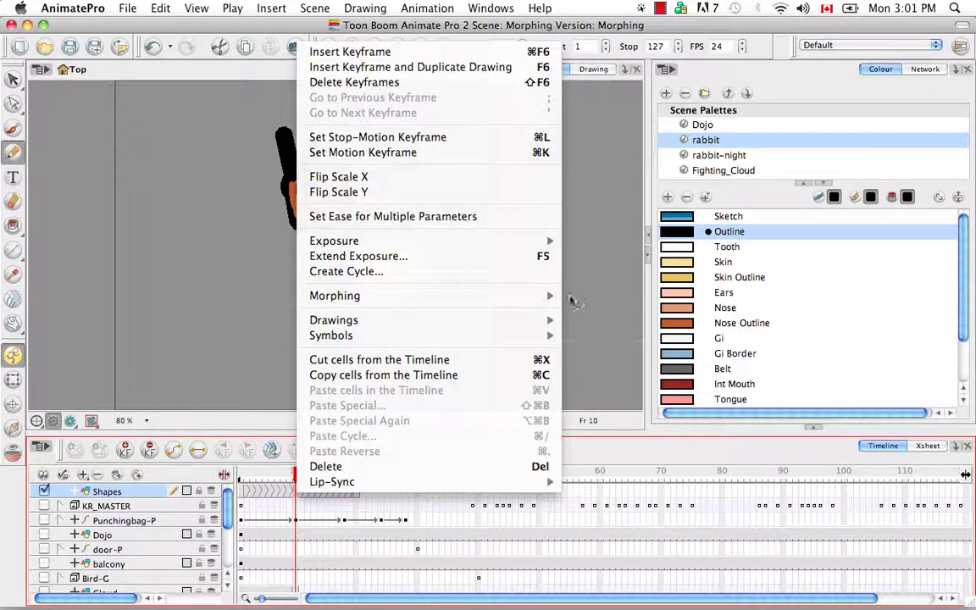
mouse_move(558, 294)
click(576, 319)
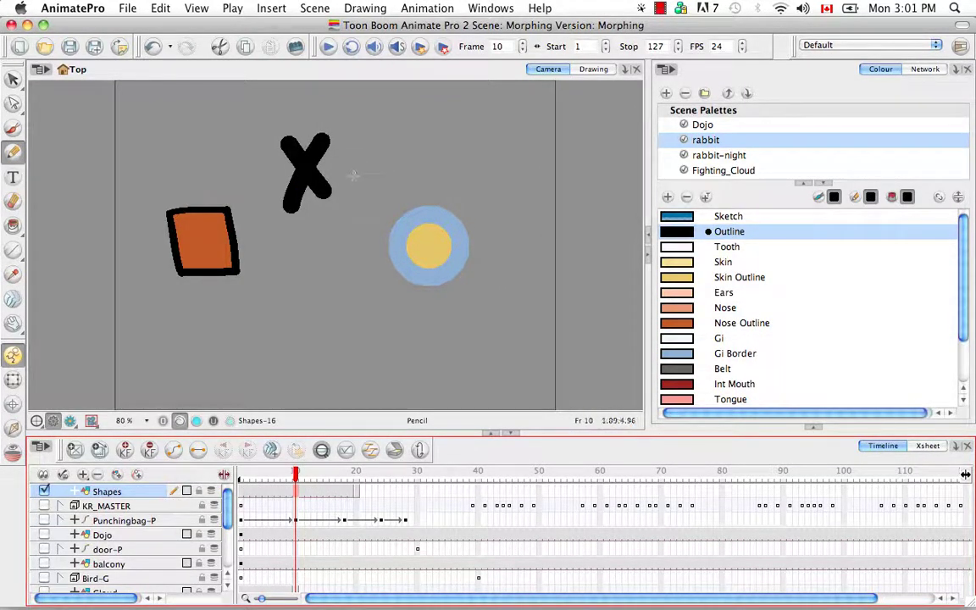
Delete the black X and, at frame 20, the two black bars, then return to frame 18
key(alt+v)
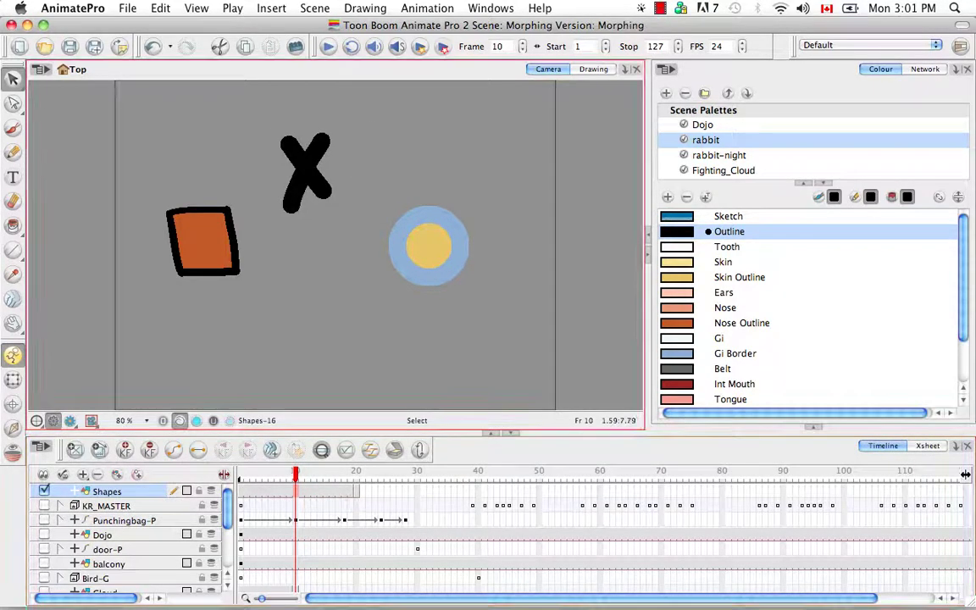
click(348, 151)
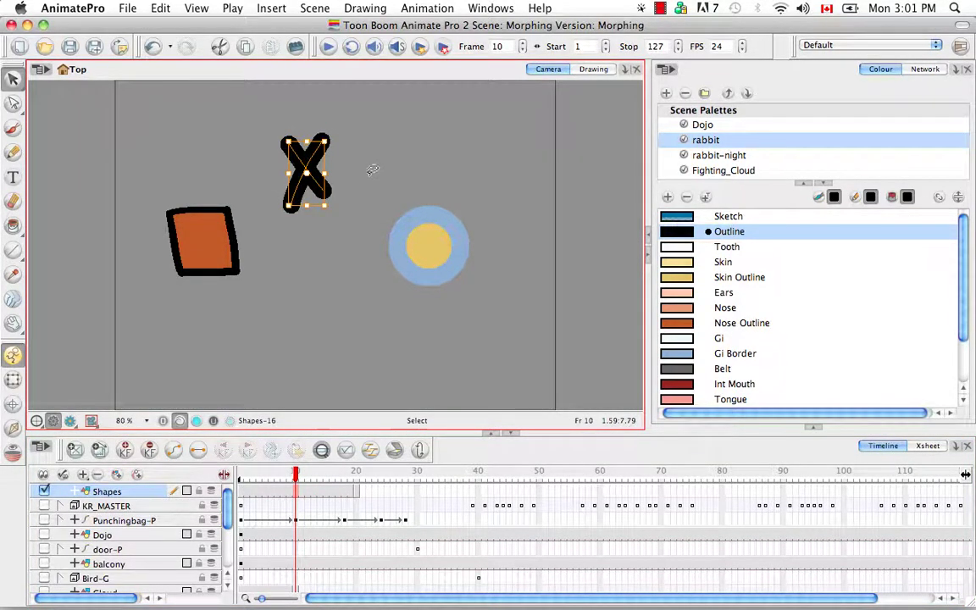
key(BackSpace)
key(g)
click(319, 157)
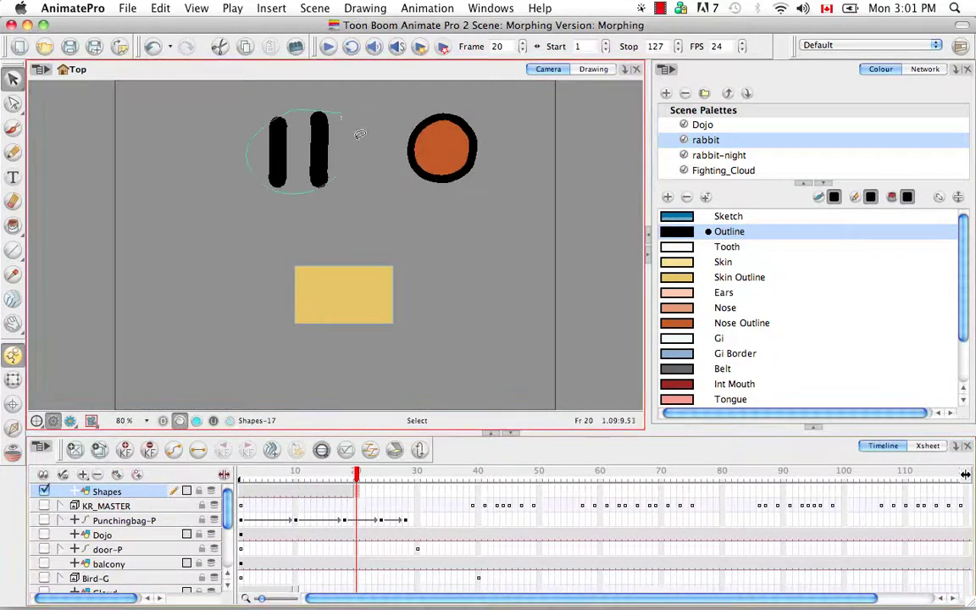
key(BackSpace)
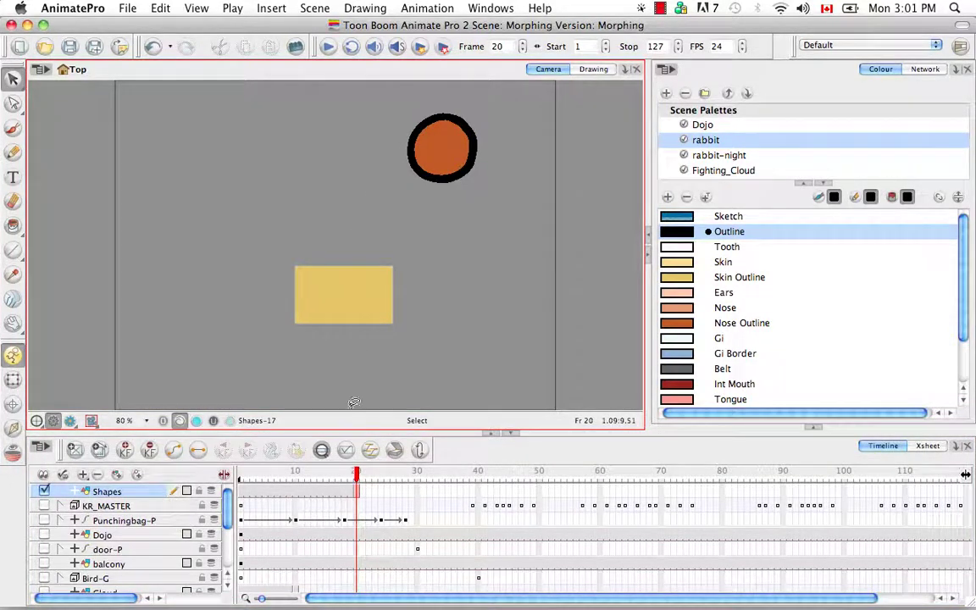
drag(358, 478, 343, 476)
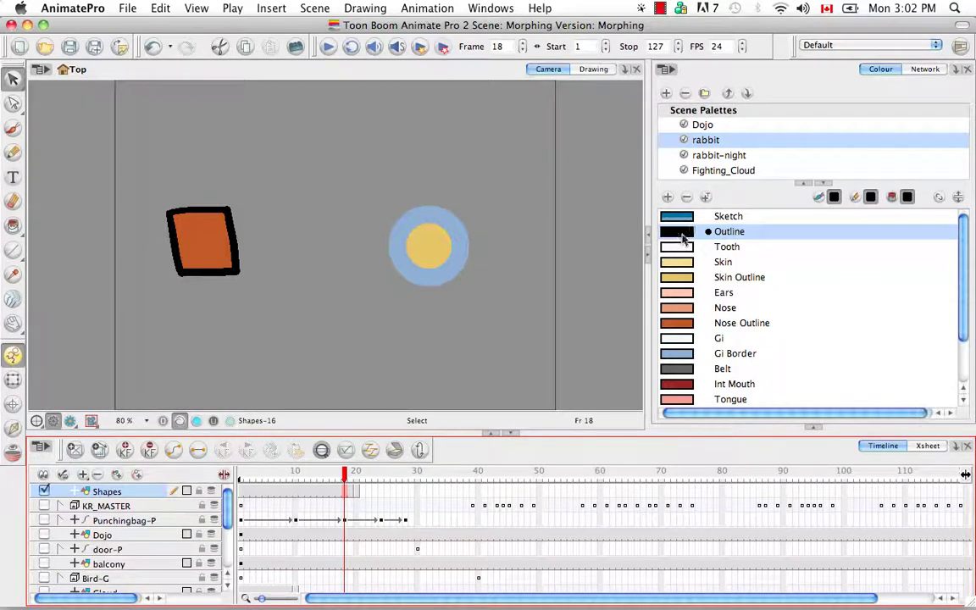
Inspect the Dojo palette's Black colour values in the colour picker
click(686, 125)
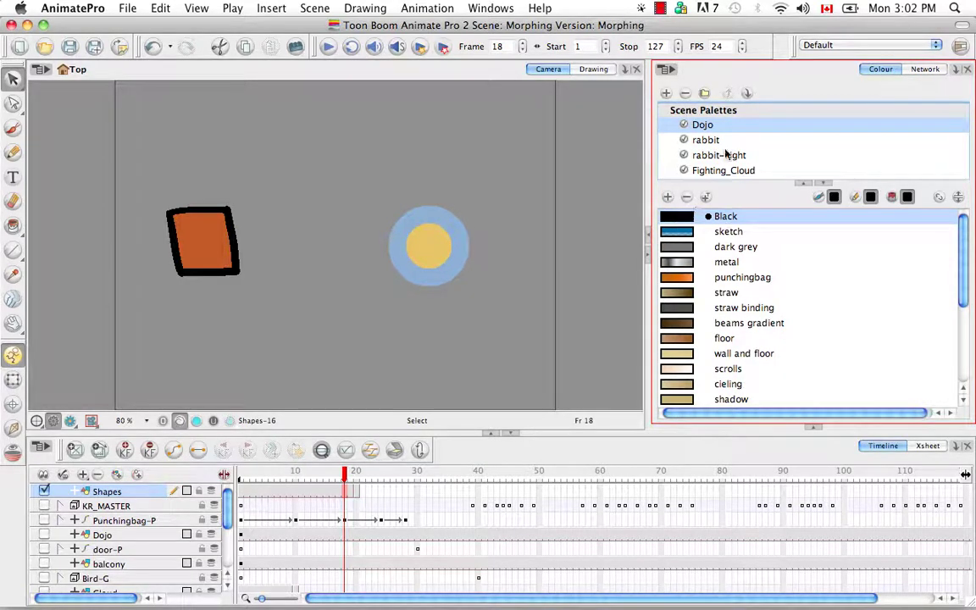
double_click(677, 219)
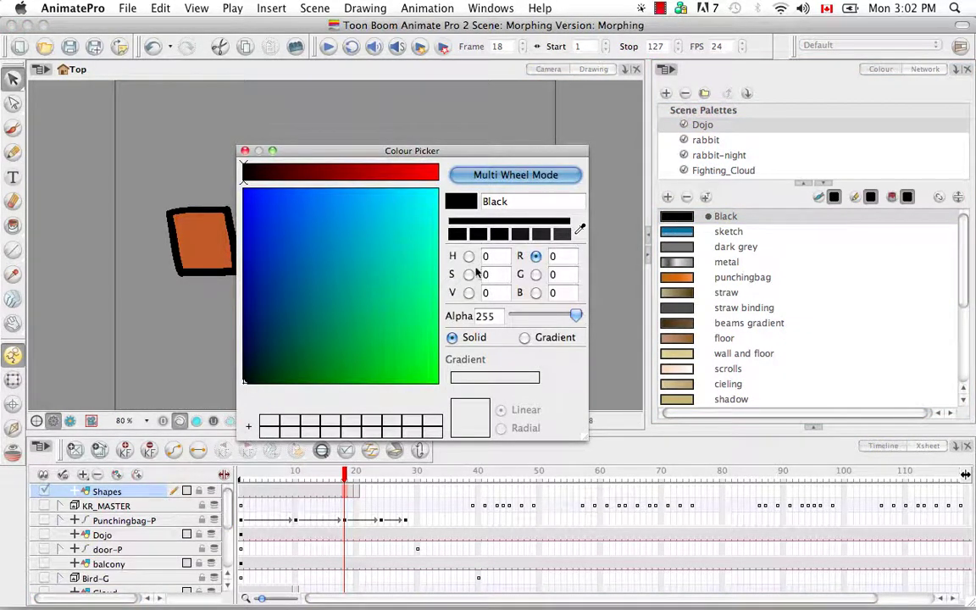
click(245, 151)
Inspect the rabbit palette's Outline colour, then return to the Dojo palette
click(705, 139)
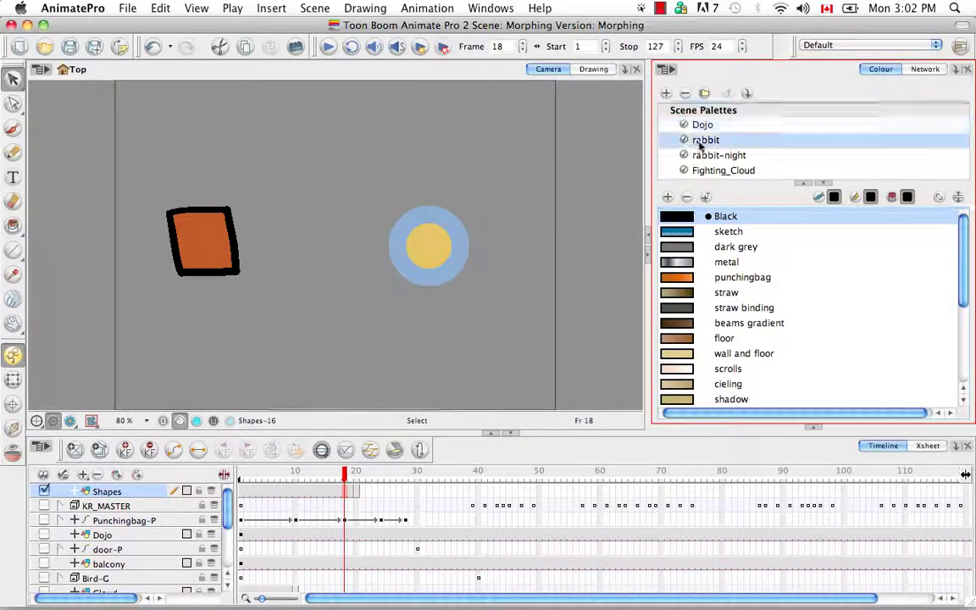
double_click(682, 232)
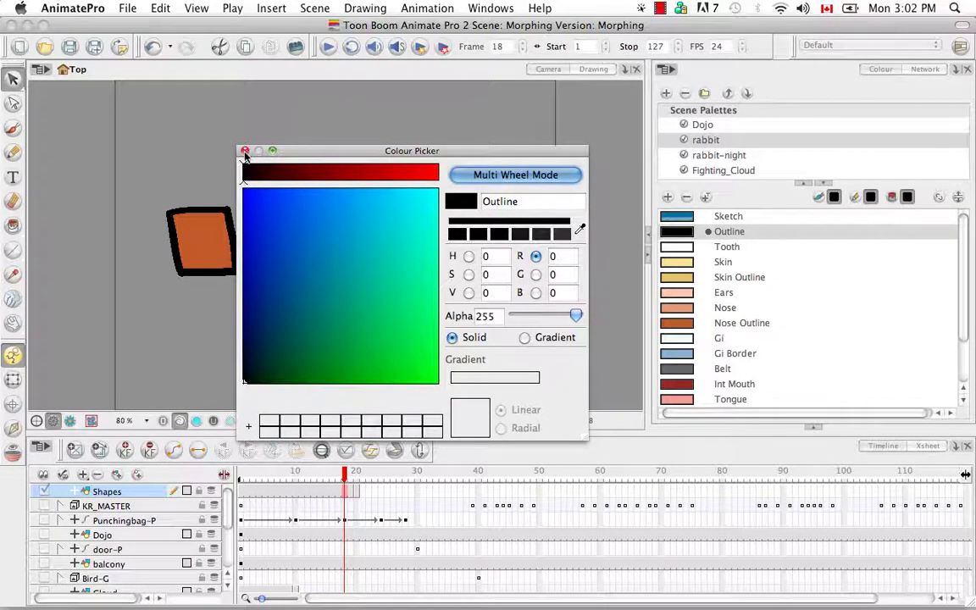
click(244, 151)
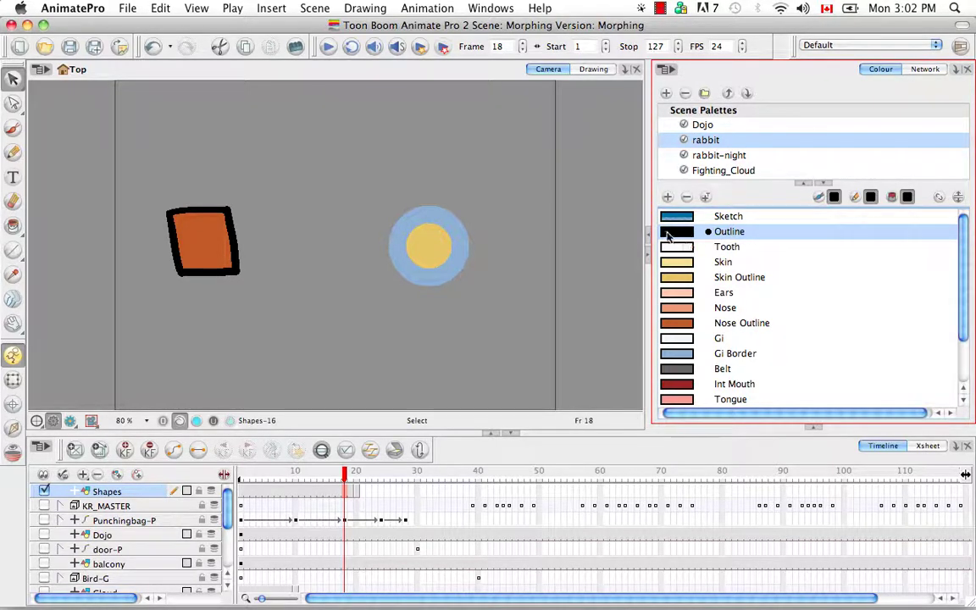
click(699, 127)
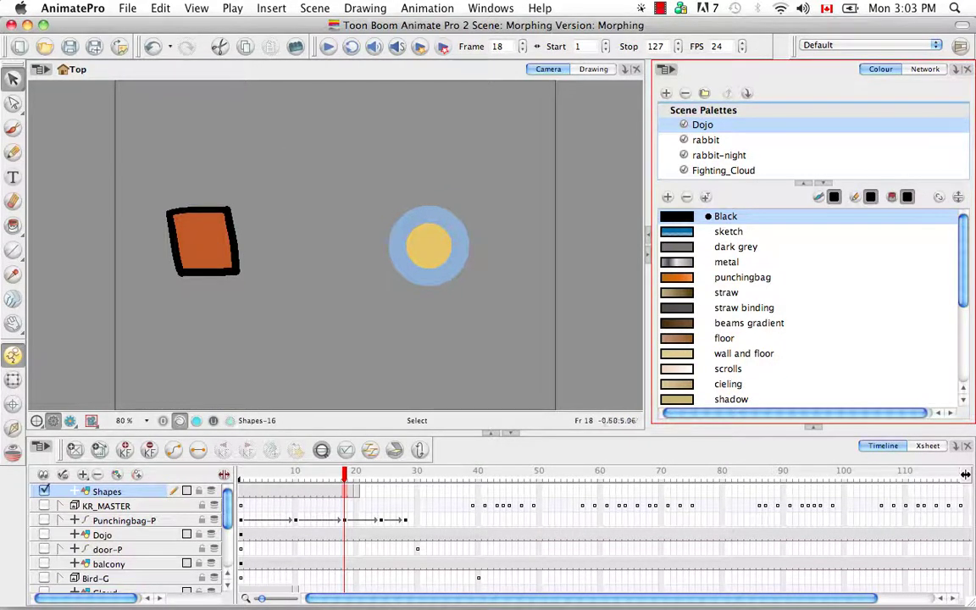
Delete the frame-20 circle's orange fill, keeping its black ring, then go to frame 12
click(356, 479)
key(comma)
key(period)
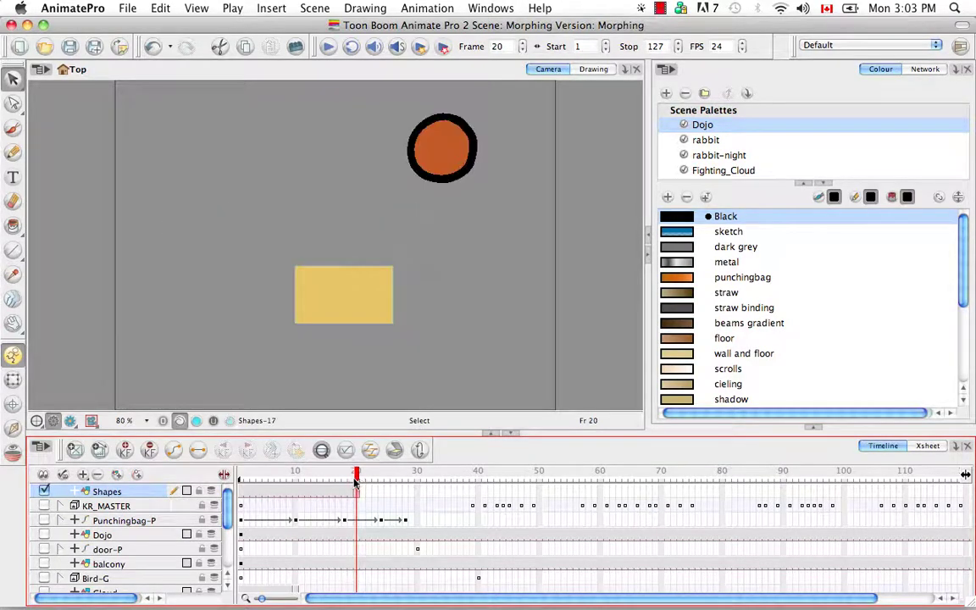
click(446, 132)
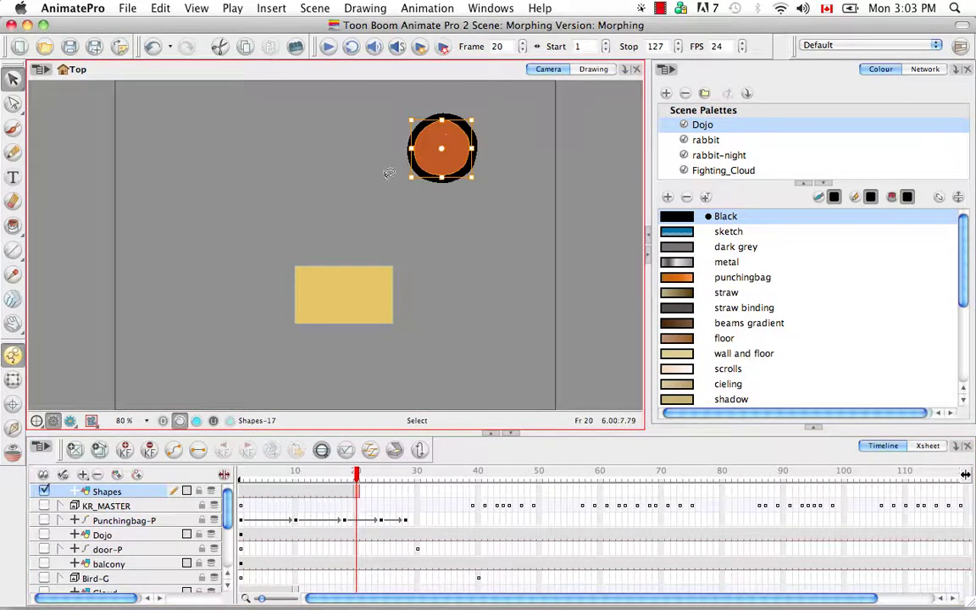
key(BackSpace)
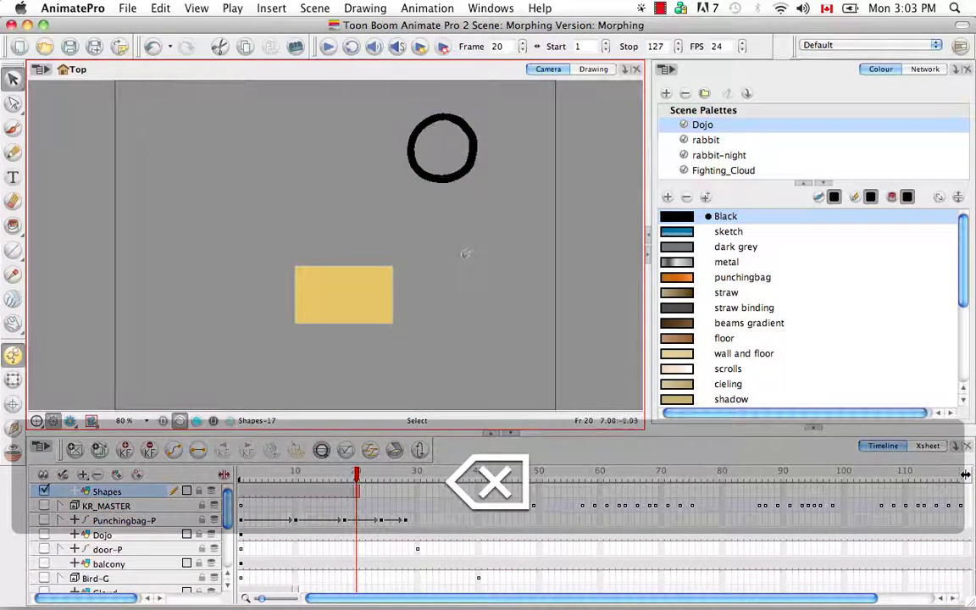
key(comma)
key(comma)
click(310, 491)
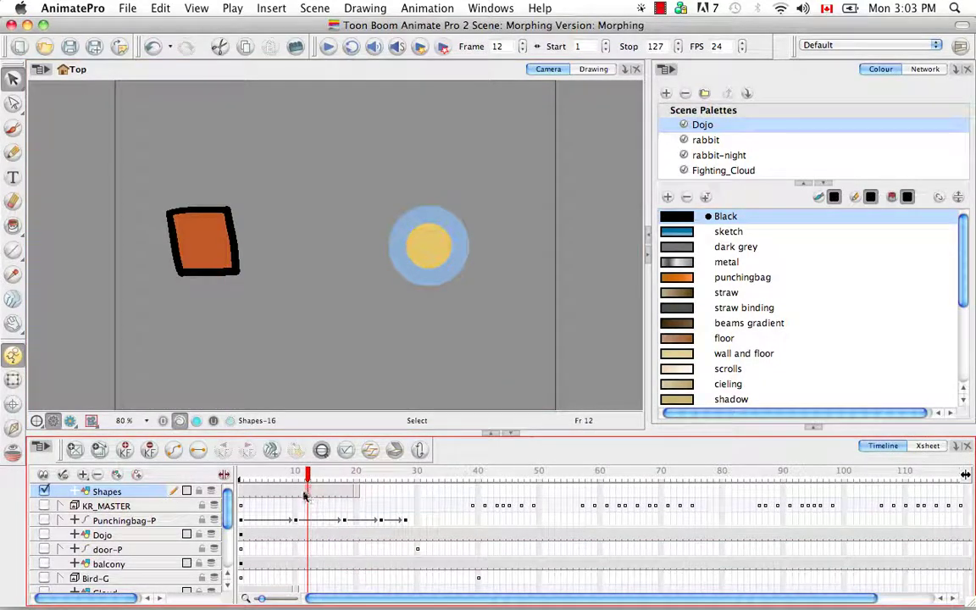
Apply Morphing > Create Morphing to the Shapes layer cells
right_click(309, 492)
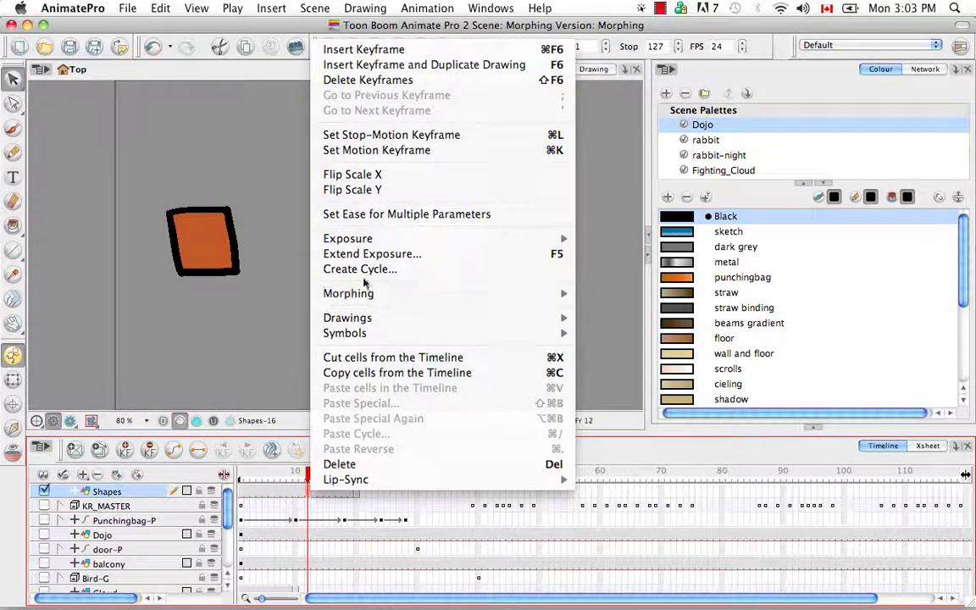
mouse_move(405, 301)
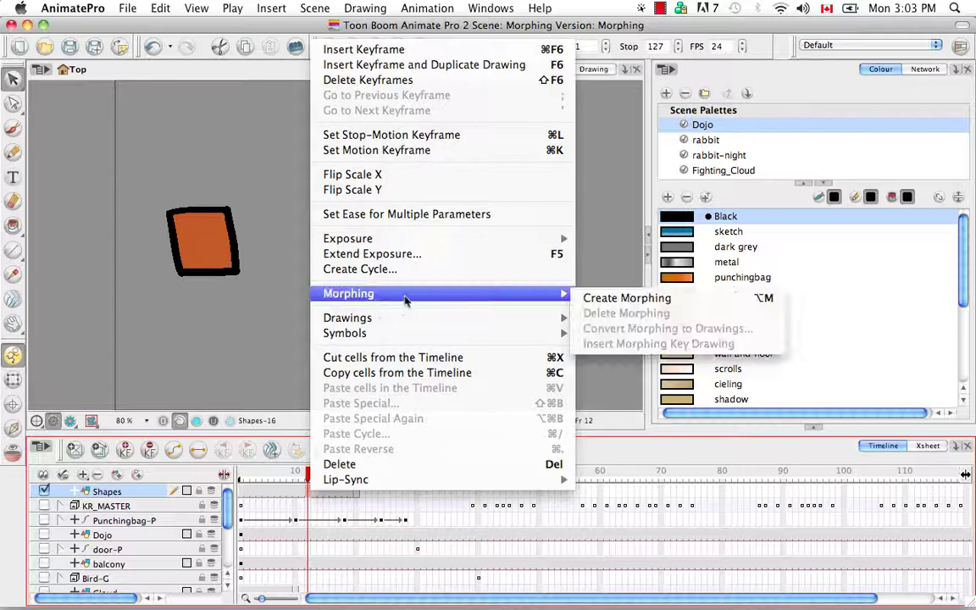
click(593, 299)
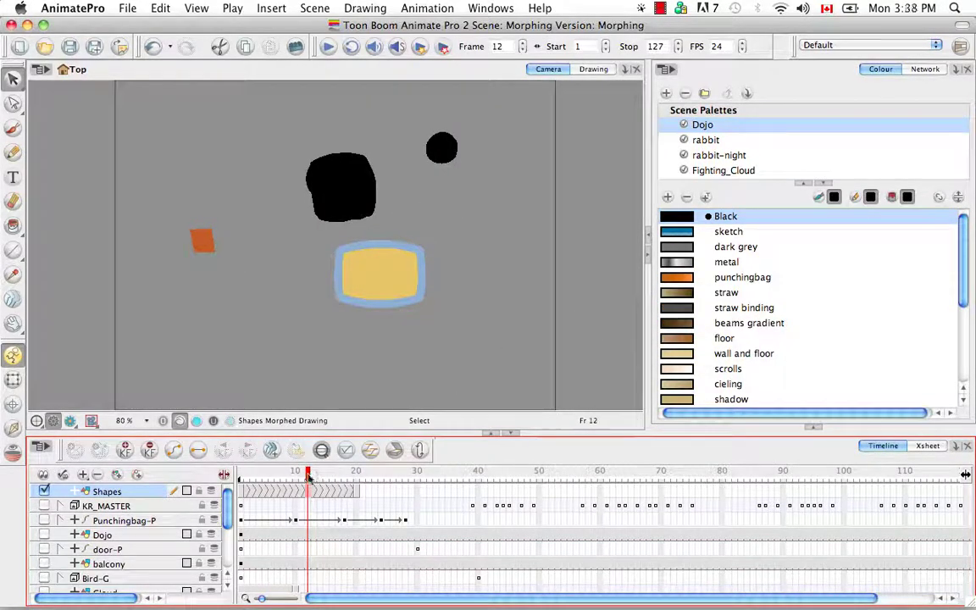
Scrub the morph from frame 1 through frame 20 to preview it
mouse_move(309, 472)
mouse_down()
mouse_move(240, 477)
mouse_move(358, 481)
mouse_move(308, 479)
mouse_up()
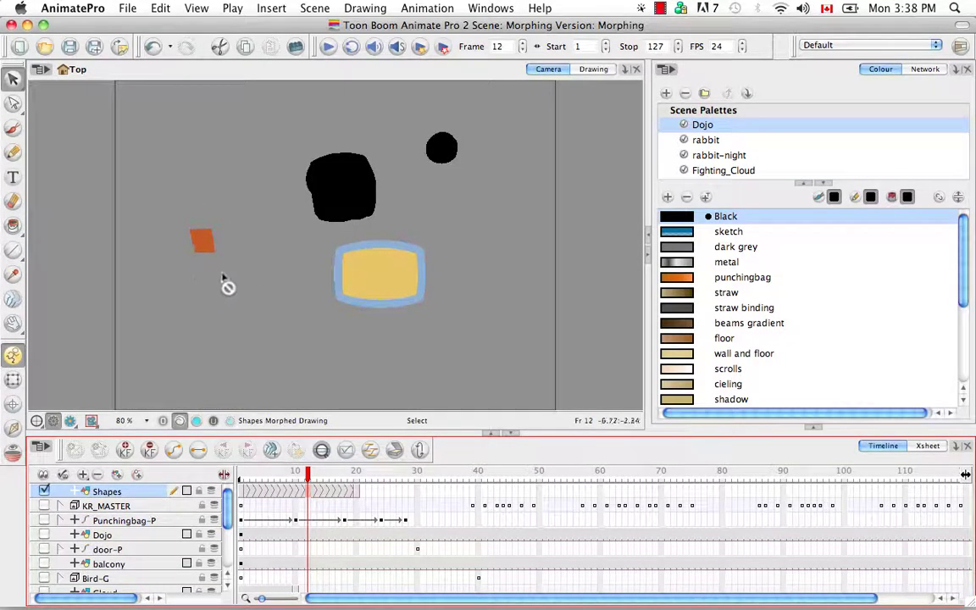
click(299, 474)
drag(299, 474, 356, 479)
key(comma)
key(comma)
key(comma)
key(comma)
key(comma)
key(comma)
key(comma)
key(comma)
key(comma)
key(comma)
key(comma)
key(comma)
key(comma)
key(comma)
key(comma)
key(comma)
key(comma)
key(comma)
key(comma)
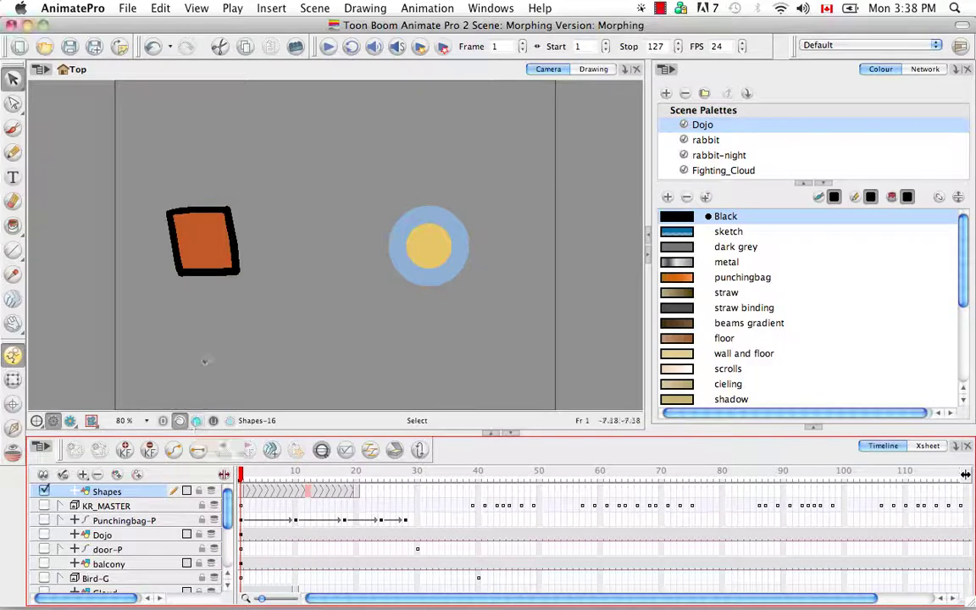
On Colour Art, brush a dot in the rabbit palette's Ears colour at frame 1
click(195, 421)
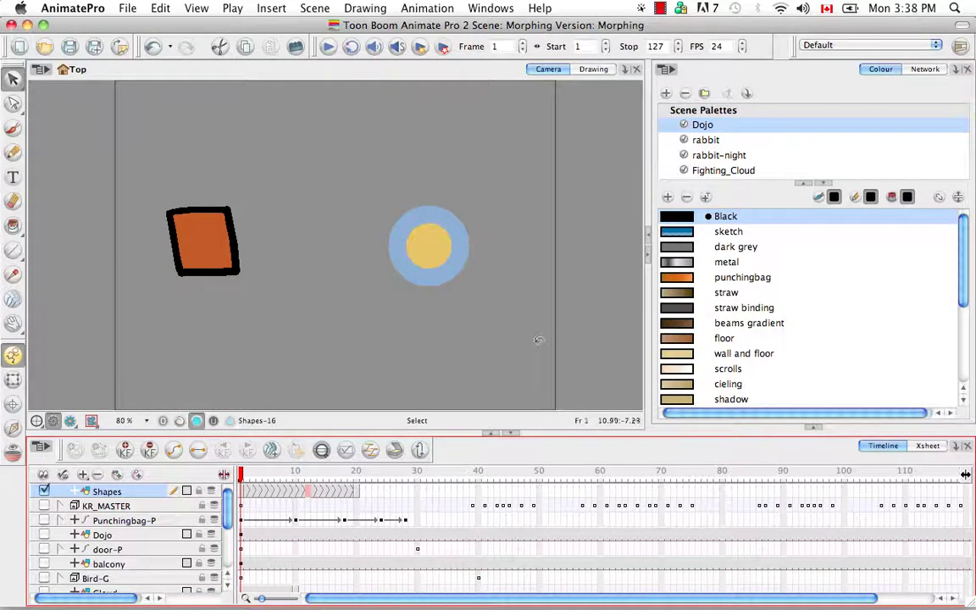
click(707, 139)
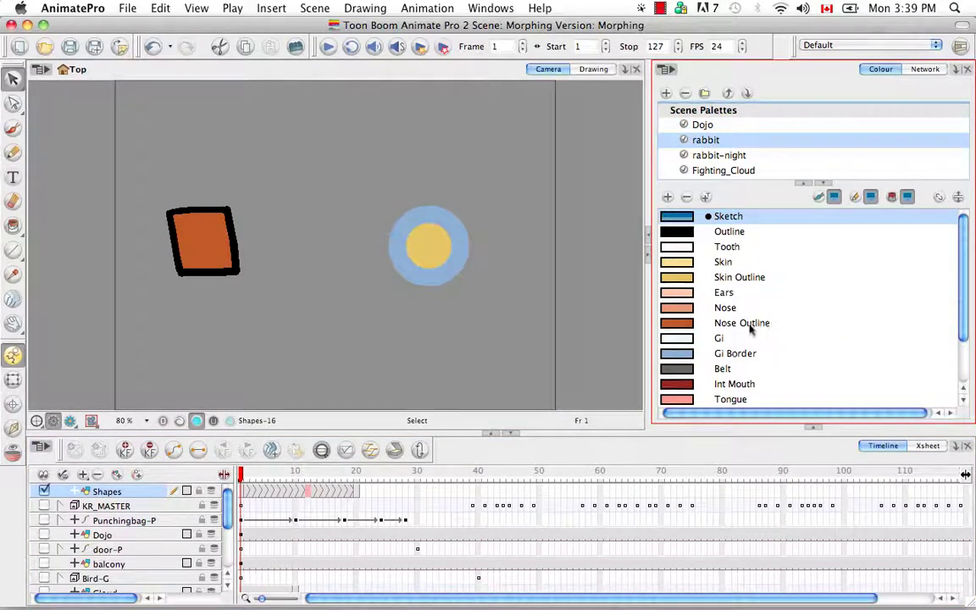
click(725, 292)
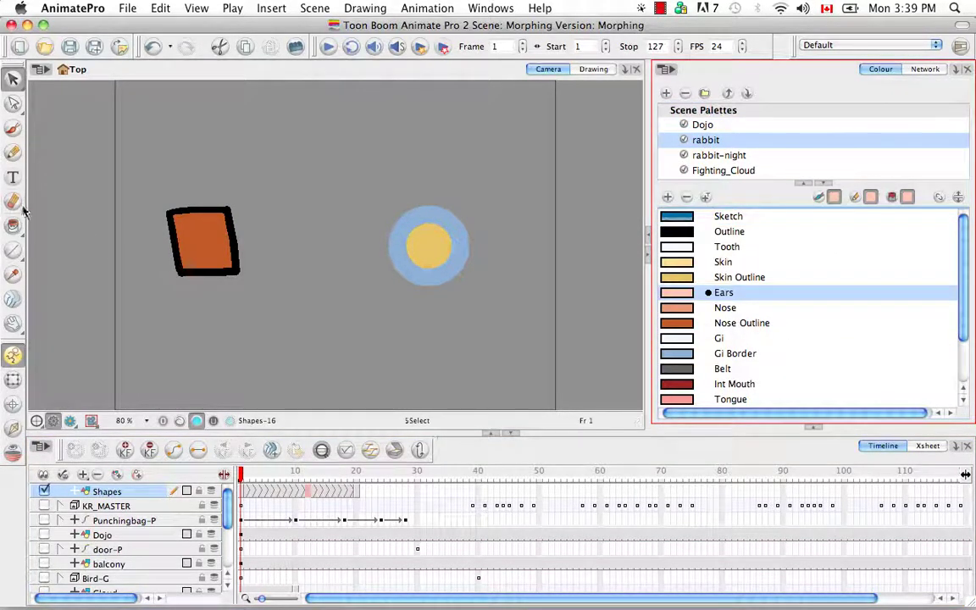
click(12, 127)
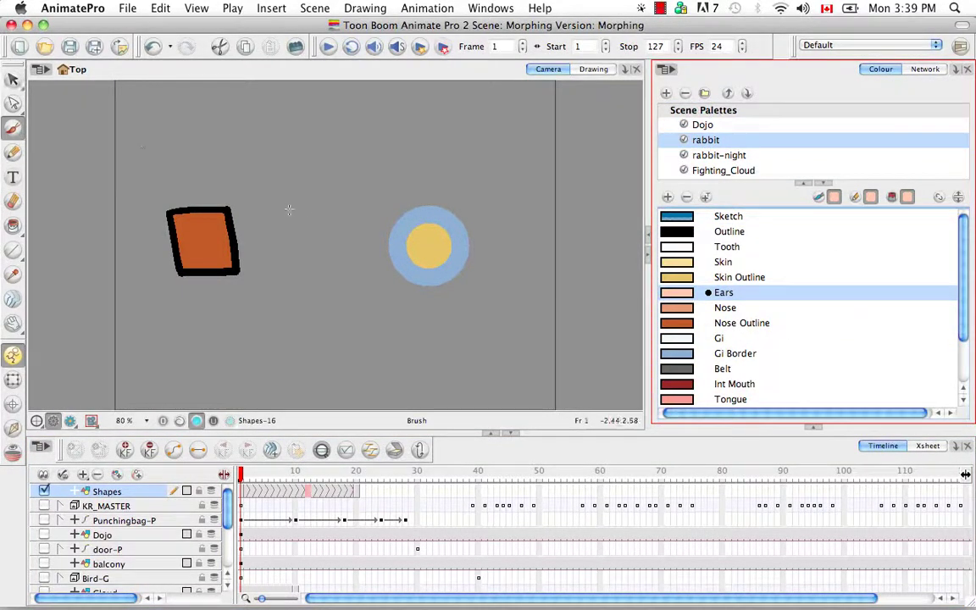
drag(289, 209, 290, 212)
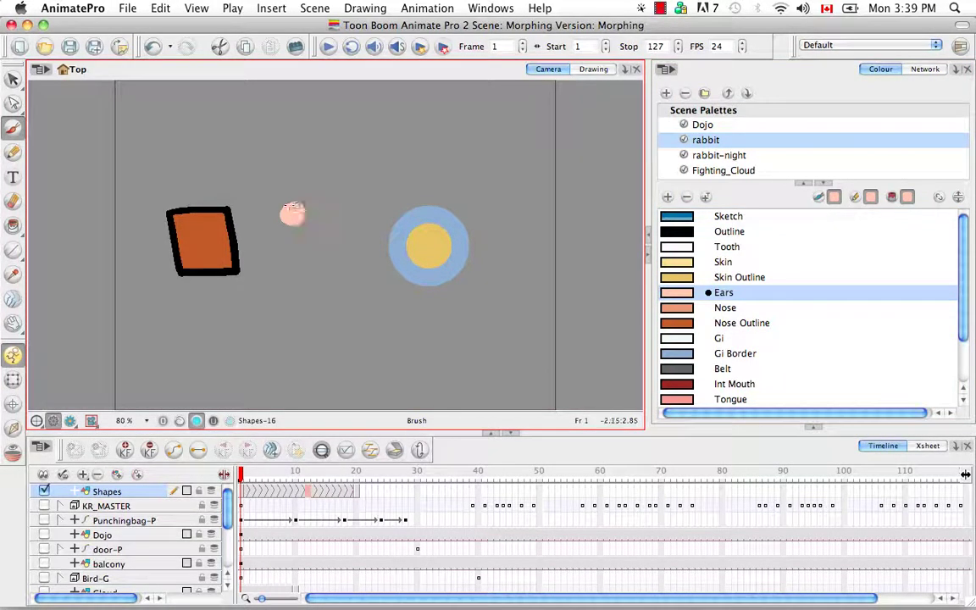
Brush an Ears-coloured square at frame 20 and scrub back to frame 1
click(357, 495)
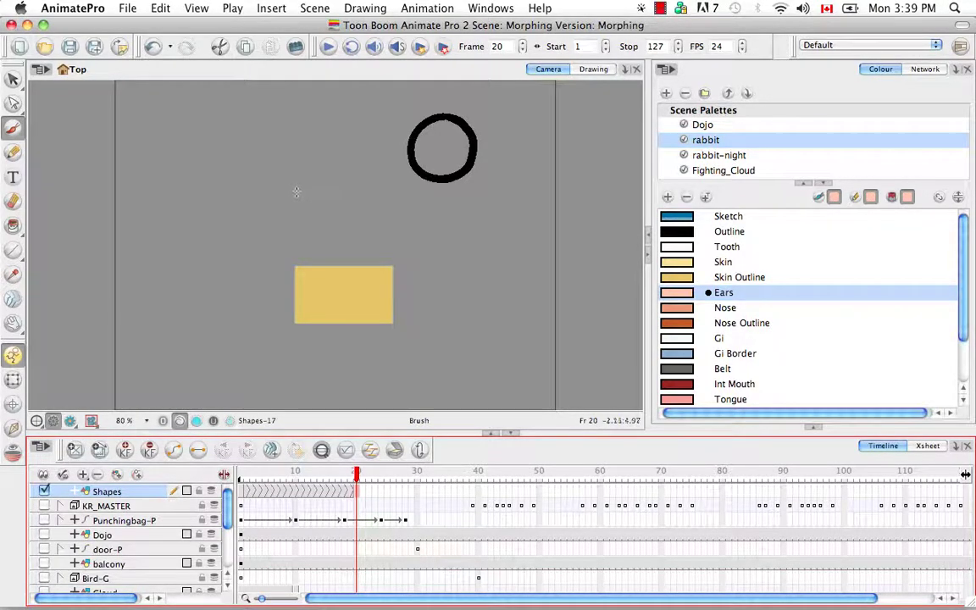
mouse_move(292, 209)
mouse_down()
mouse_move(293, 188)
mouse_move(309, 188)
mouse_move(315, 204)
mouse_up()
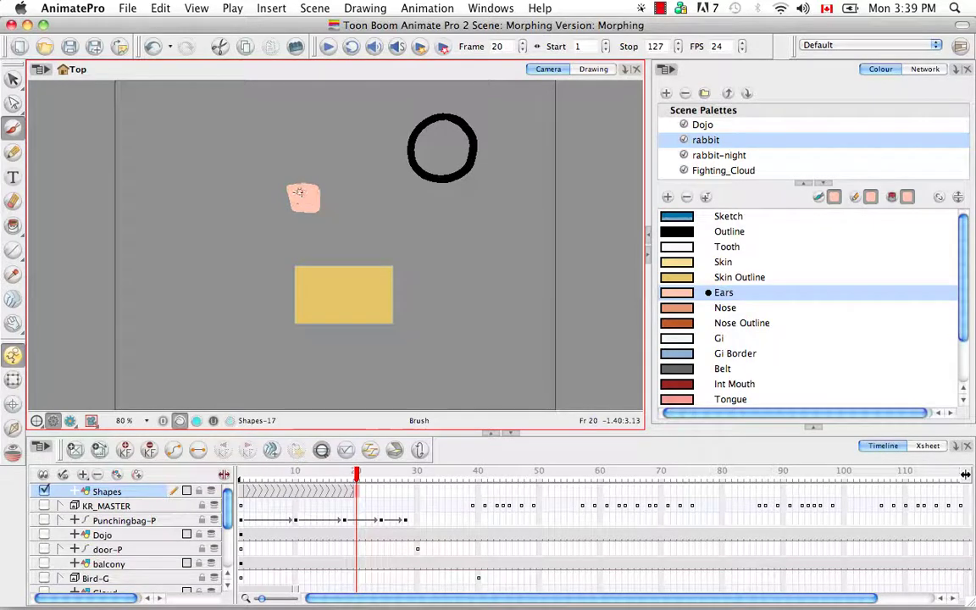
mouse_move(356, 473)
mouse_down()
mouse_move(235, 457)
mouse_move(356, 453)
mouse_move(241, 445)
mouse_move(362, 464)
mouse_move(239, 455)
mouse_up()
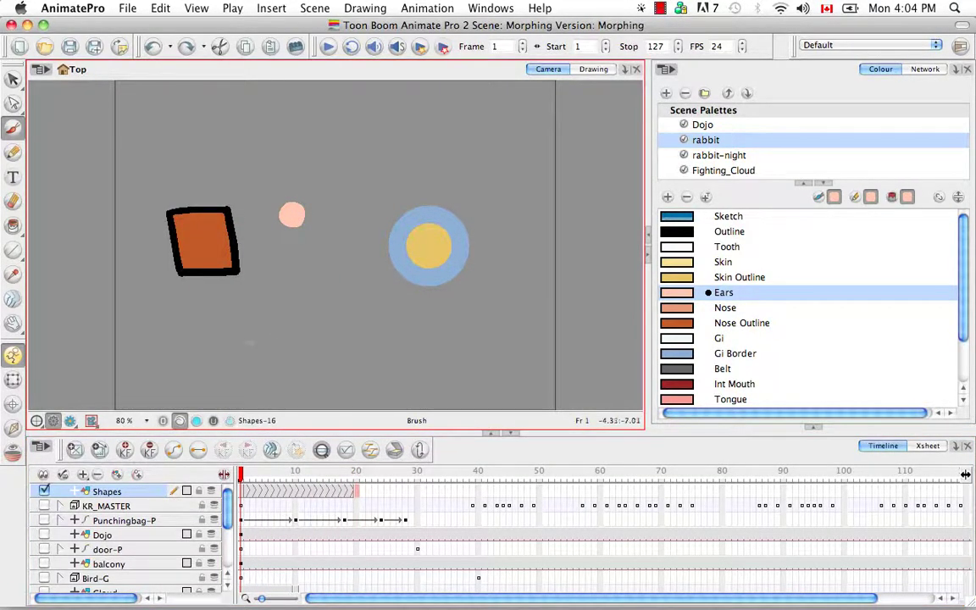
Cut the pink dot with the Select tool and paste it back with Cmd+V
key(alt+v)
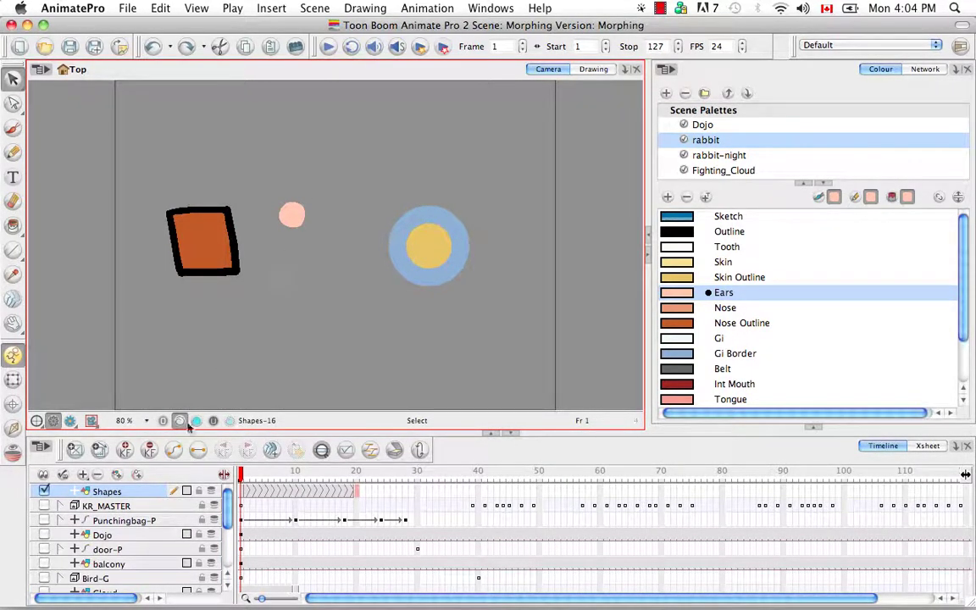
drag(348, 190, 286, 321)
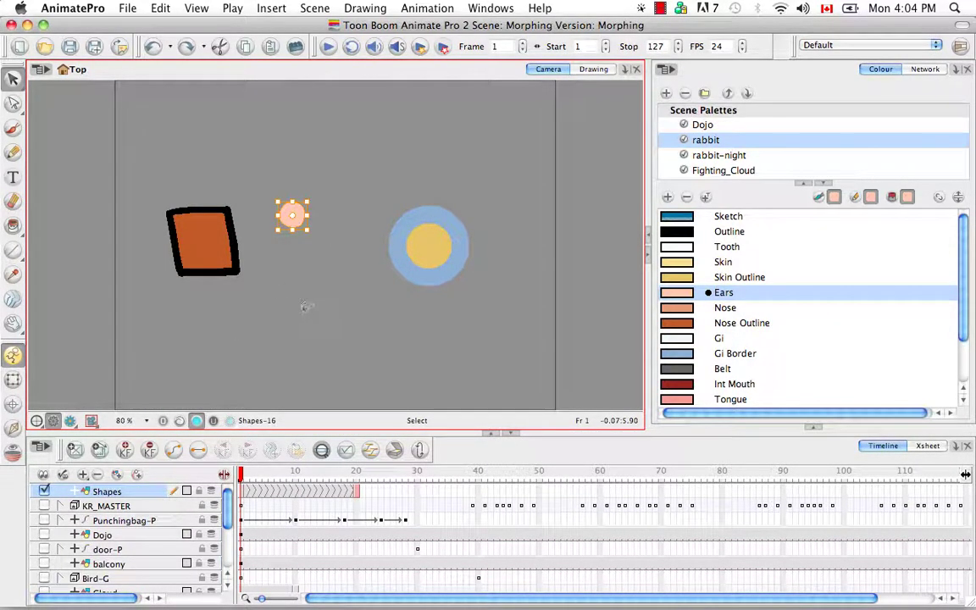
key(super+x)
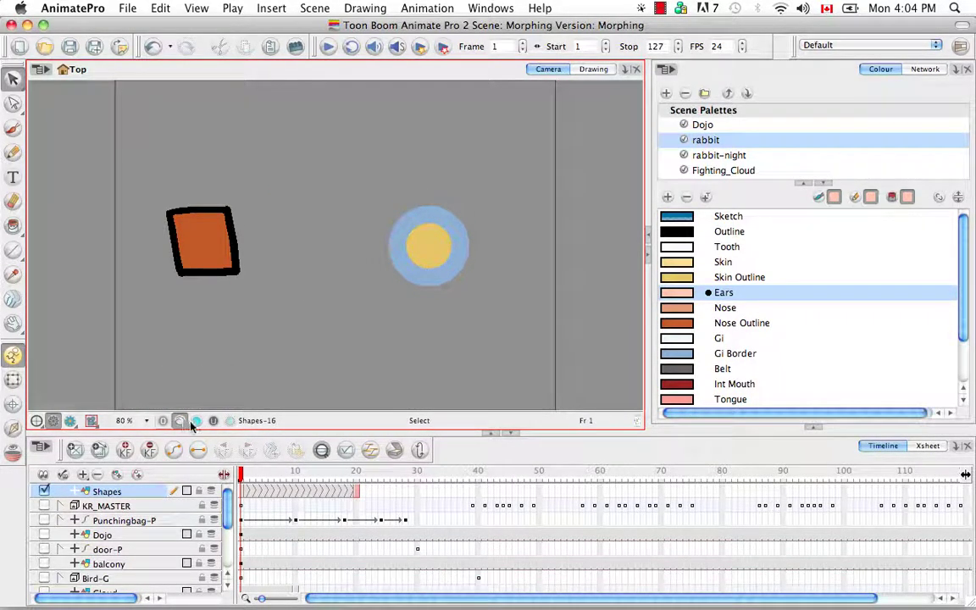
key(super+v)
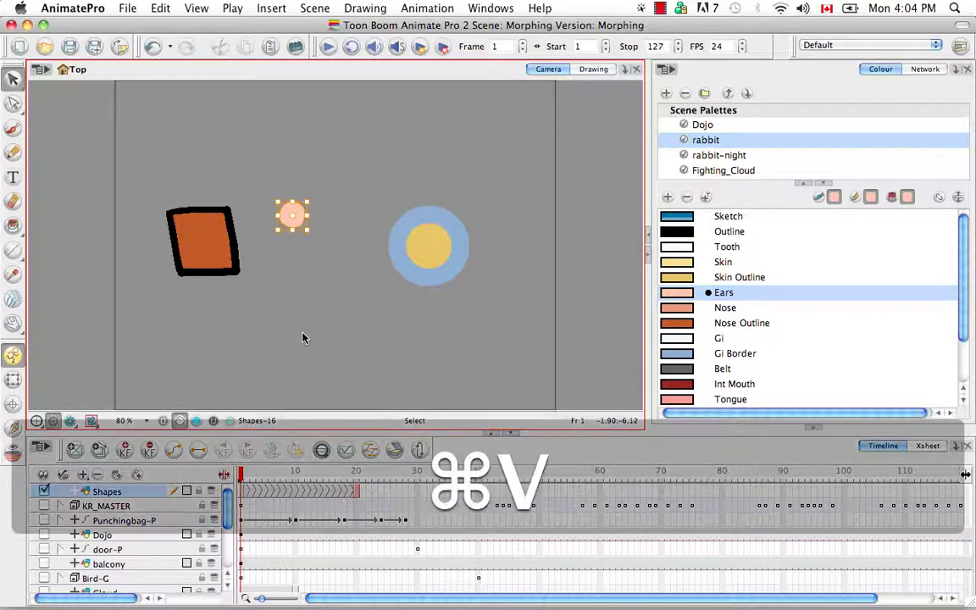
Paste again at frame 20 and scrub the morph to check the pink in-betweens
click(356, 491)
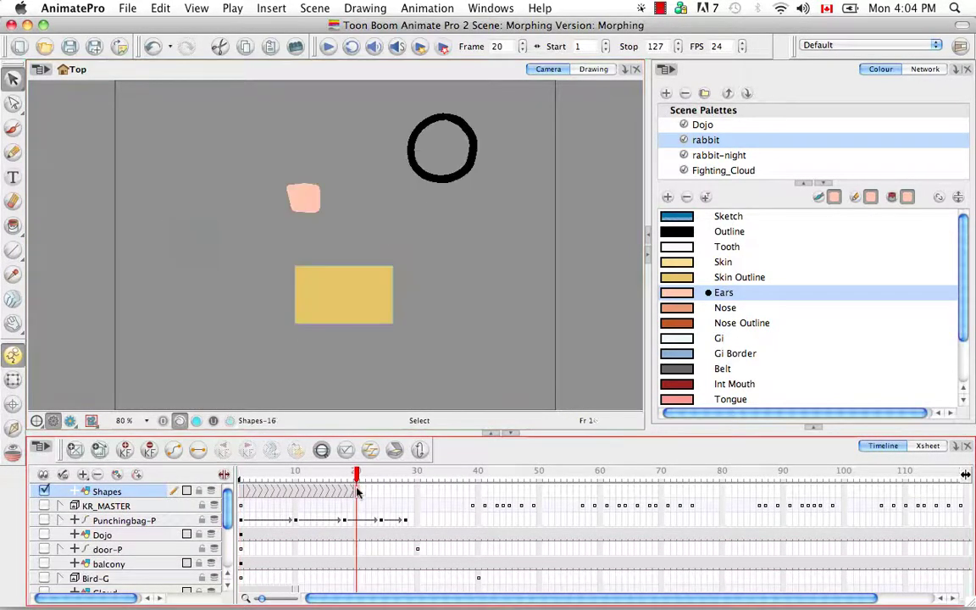
key(super+v)
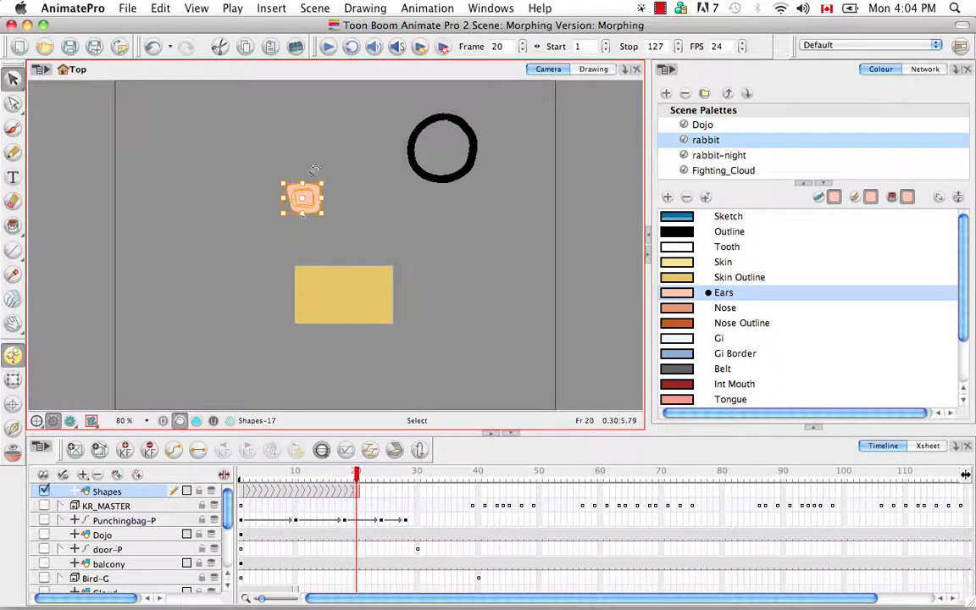
click(242, 475)
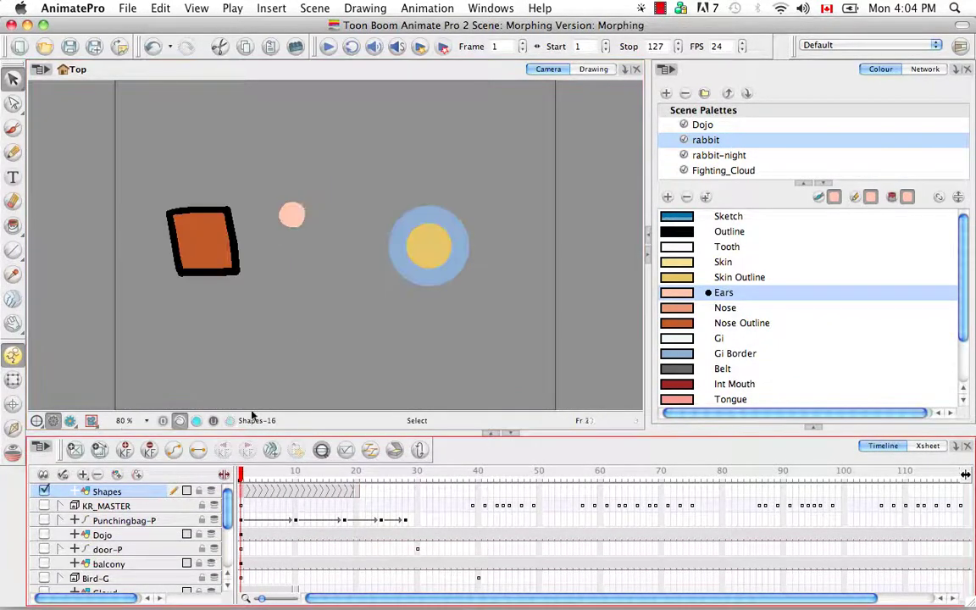
click(260, 476)
drag(312, 477, 356, 474)
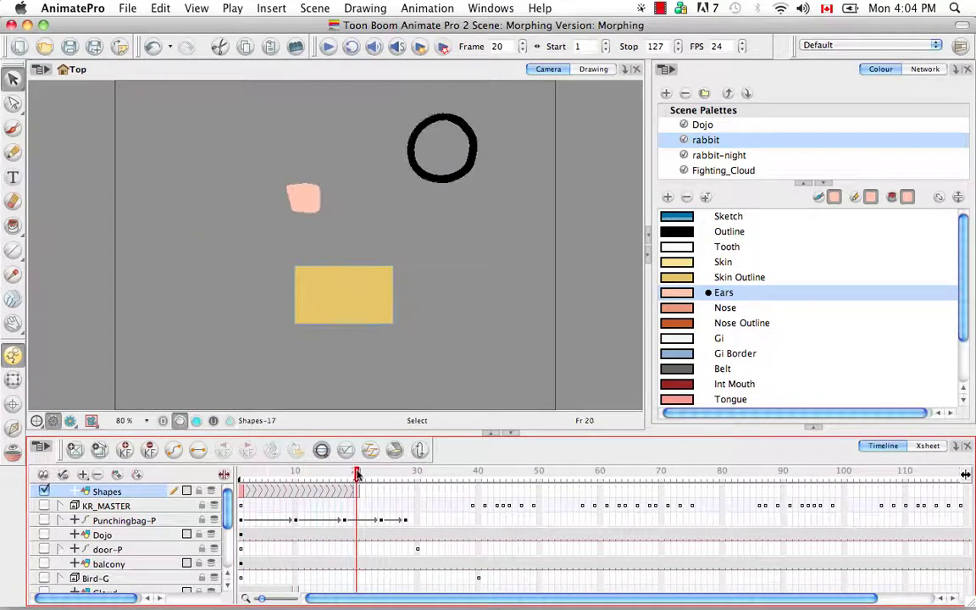
Paint the frame-20 black ring with the orange Nose Outline colour, then scrub the morph
click(669, 323)
click(14, 225)
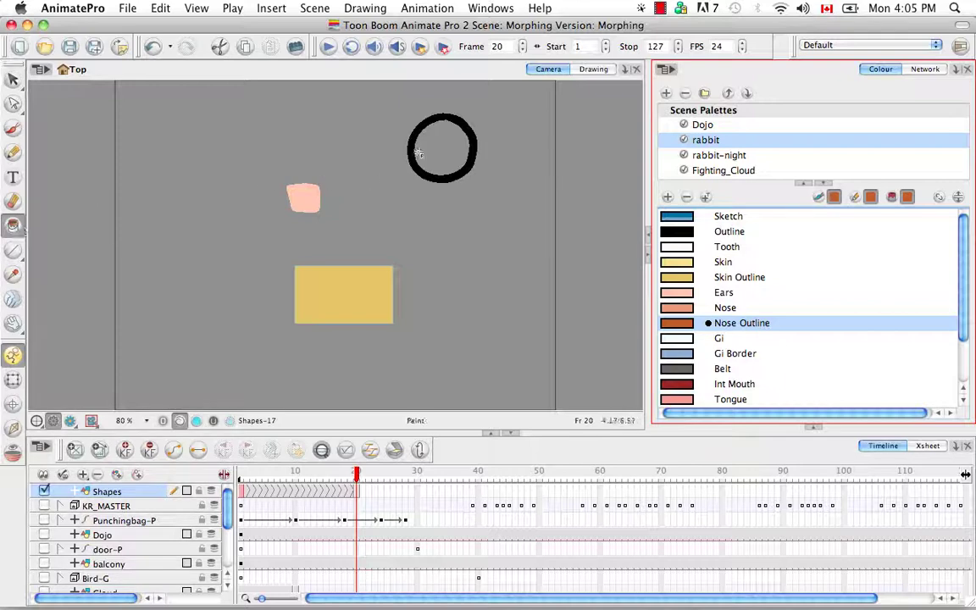
click(442, 149)
mouse_move(359, 476)
mouse_down()
mouse_move(241, 476)
mouse_move(355, 477)
mouse_up()
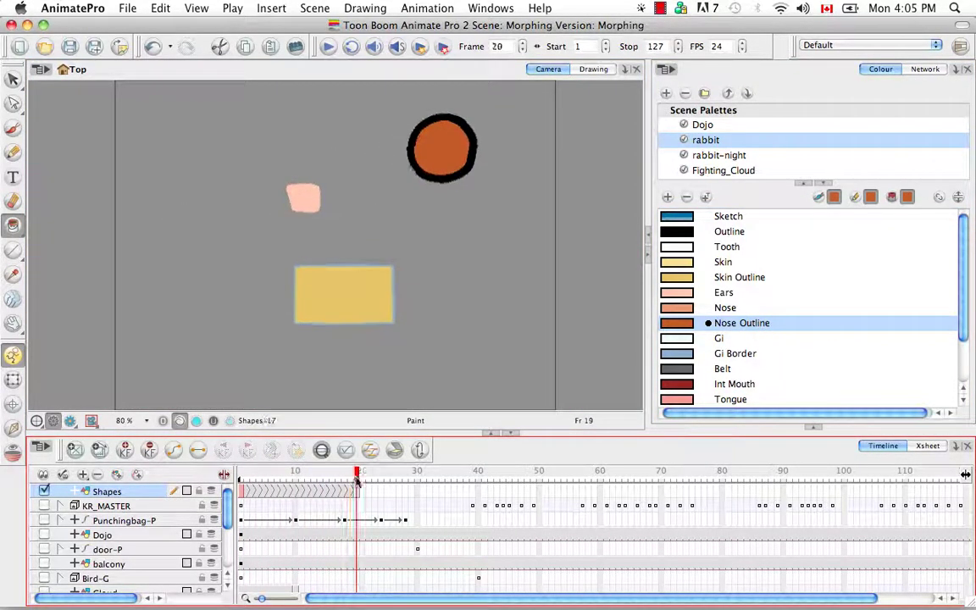